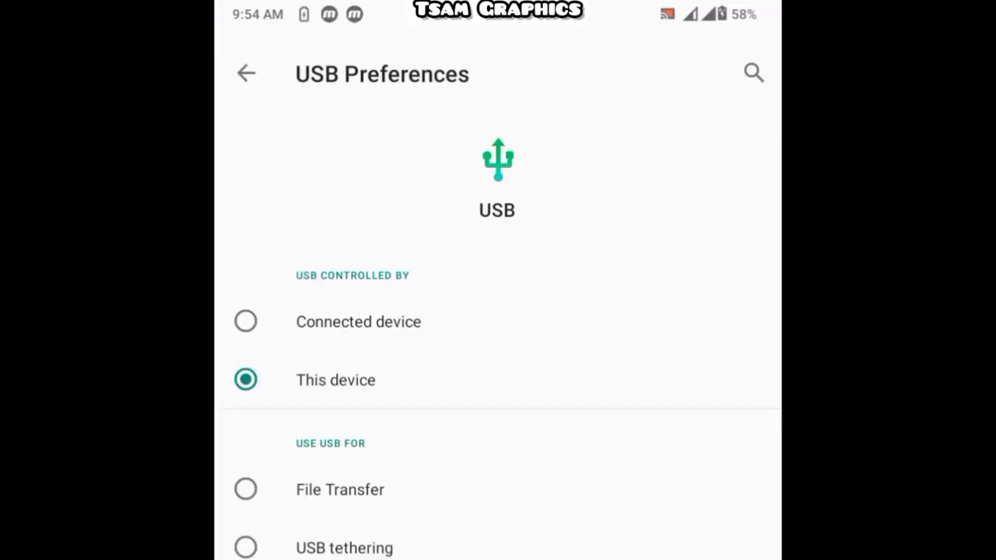
- Choose File Transfer under USE USB FOR in the phone's USB Preferences
{"action": "left_click", "coordinate": [246, 489]}
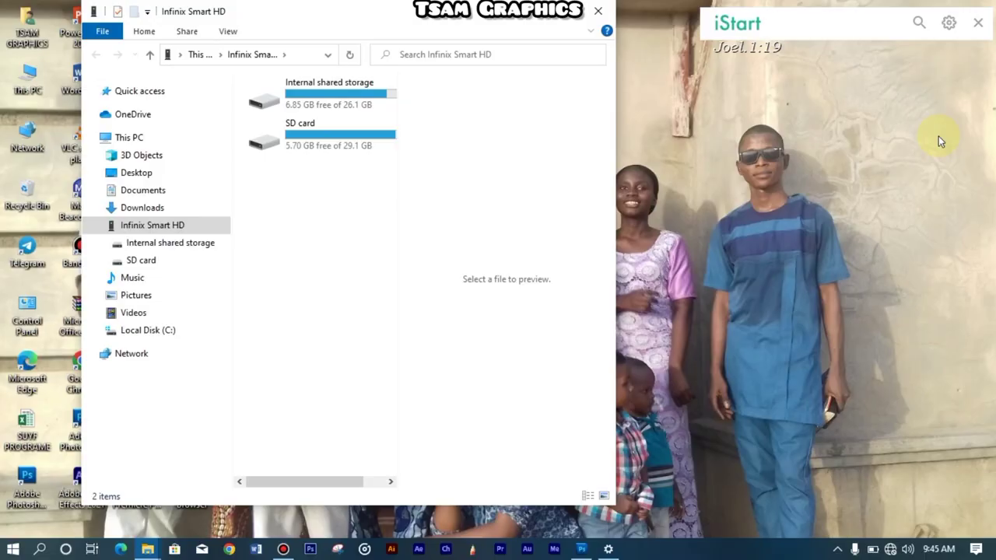
- Copy the 48.9 MB Untitled PSD from the phone's Download folder, then switch to Documents
{"action": "left_click", "coordinate": [358, 103]}
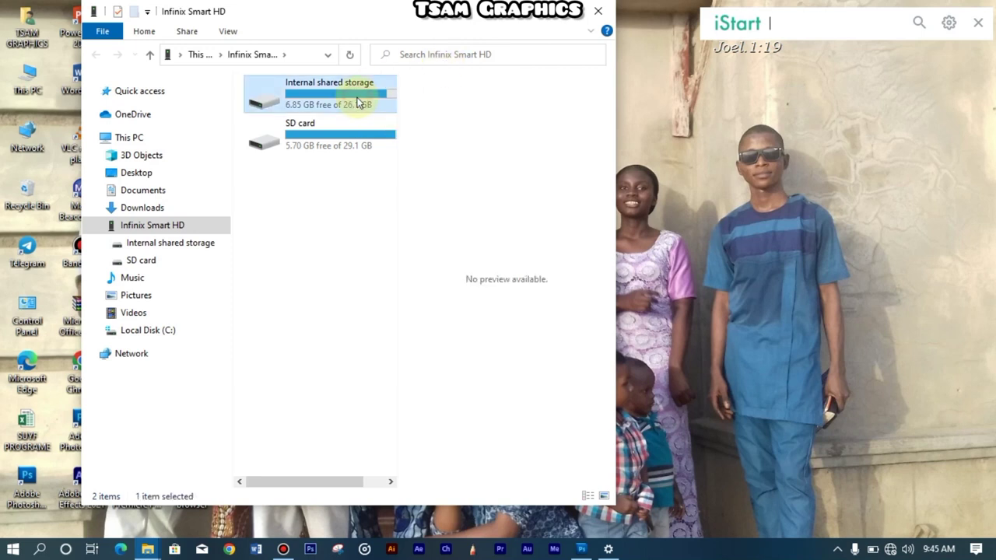
{"action": "double_click", "coordinate": [358, 103]}
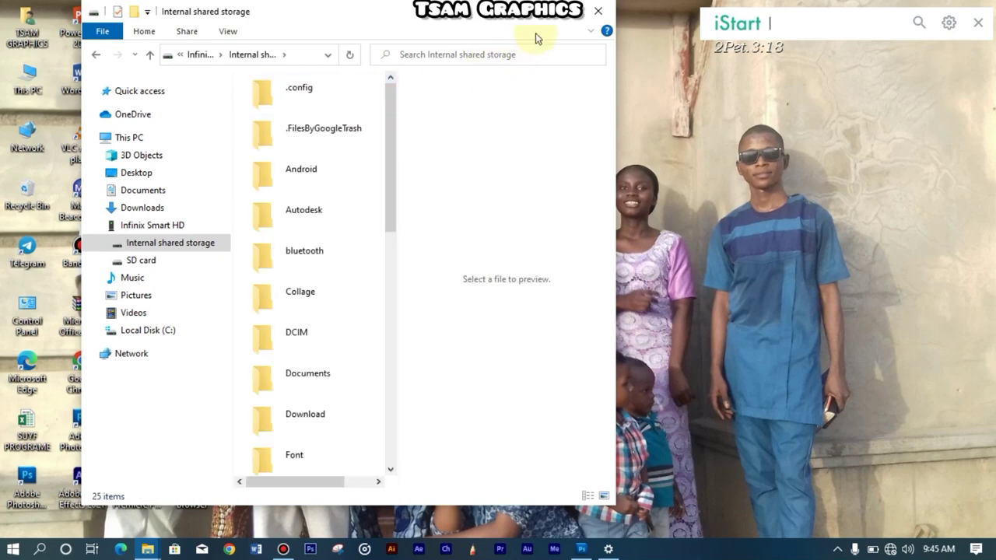
{"action": "left_click", "coordinate": [566, 24]}
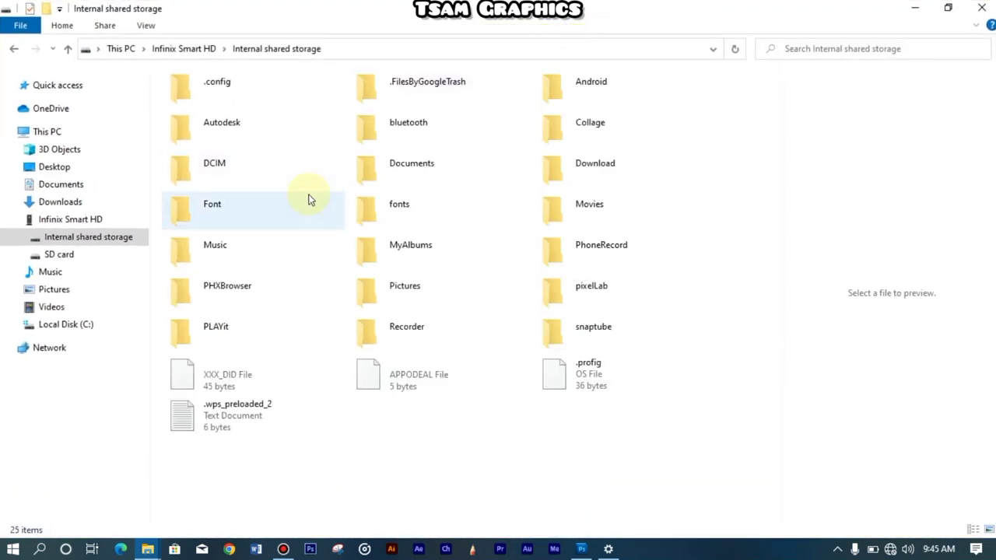
{"action": "double_click", "coordinate": [619, 161]}
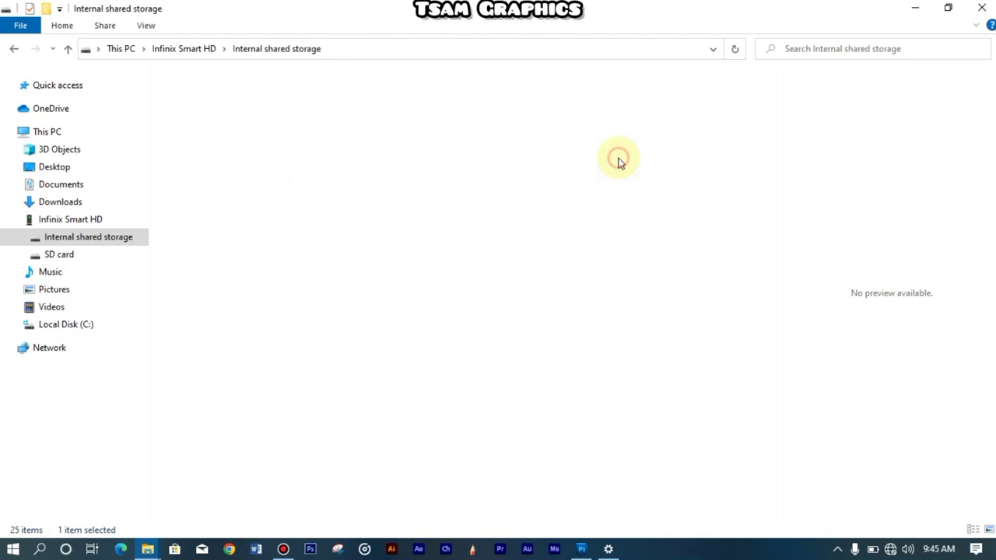
{"action": "left_click", "coordinate": [424, 132]}
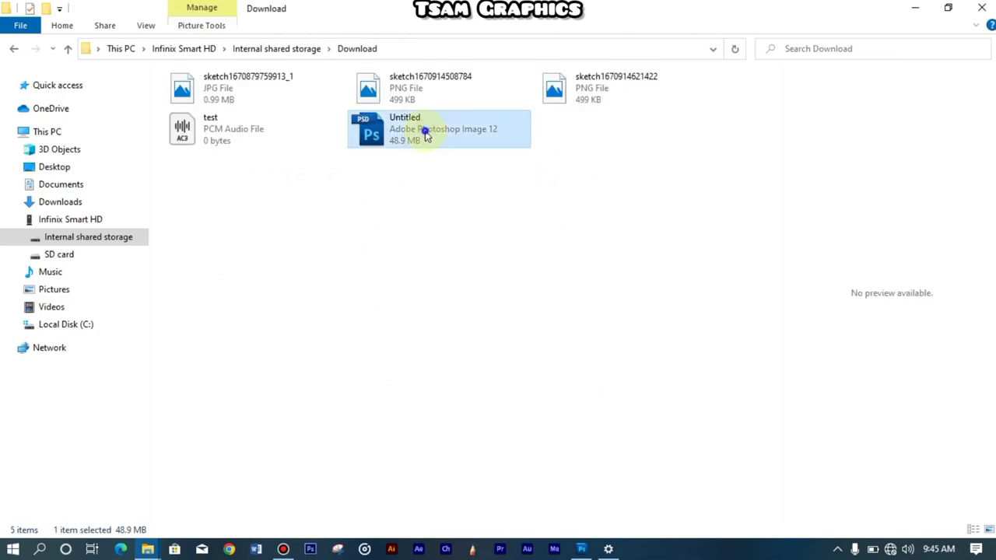
{"action": "right_click", "coordinate": [425, 133]}
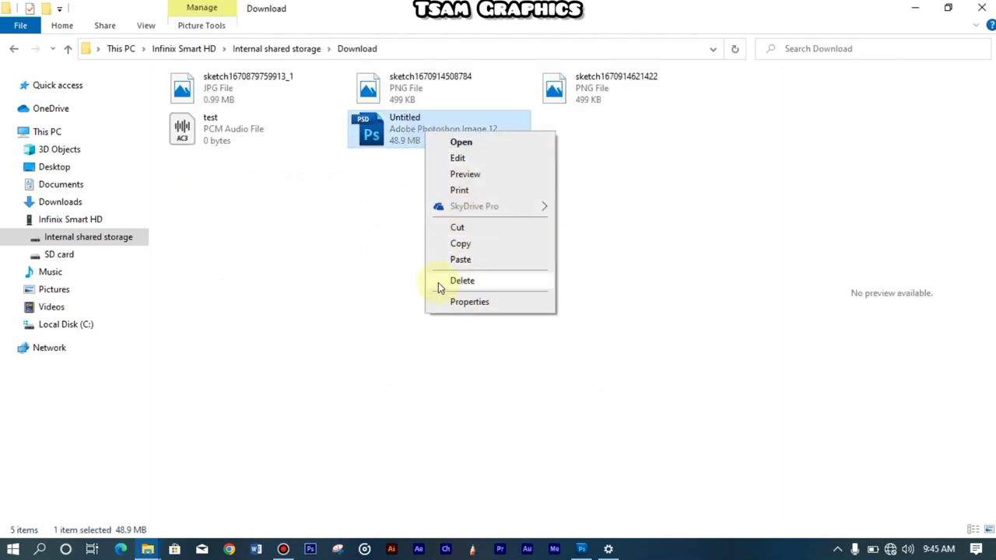
{"action": "left_click", "coordinate": [459, 244]}
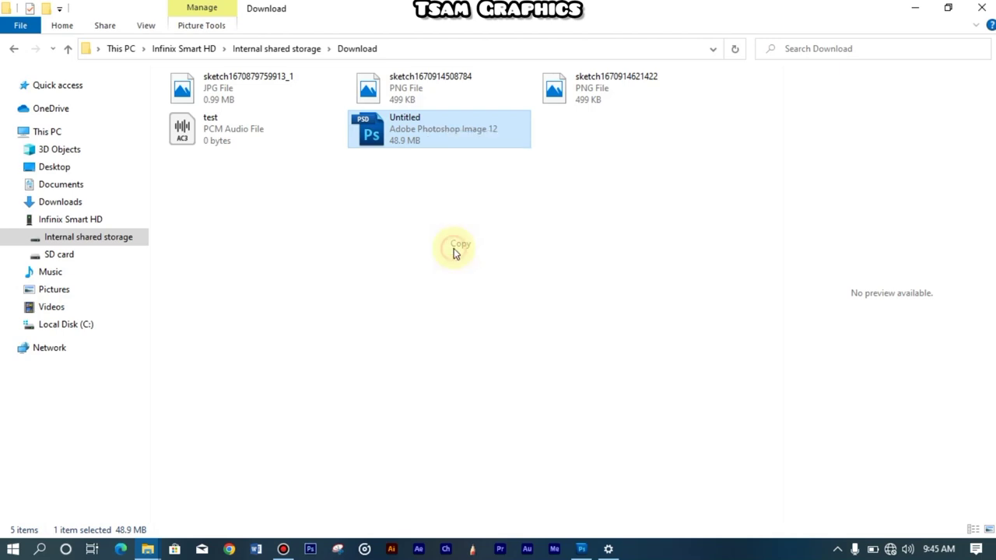
{"action": "left_click", "coordinate": [74, 187]}
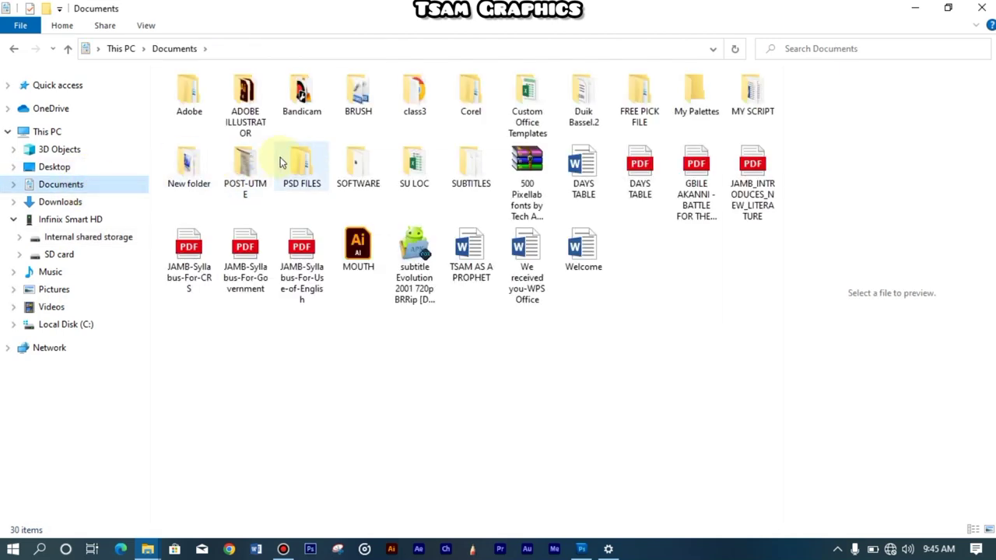
- Paste the copied Untitled PSD into Documents\PSD FILES
{"action": "double_click", "coordinate": [303, 160]}
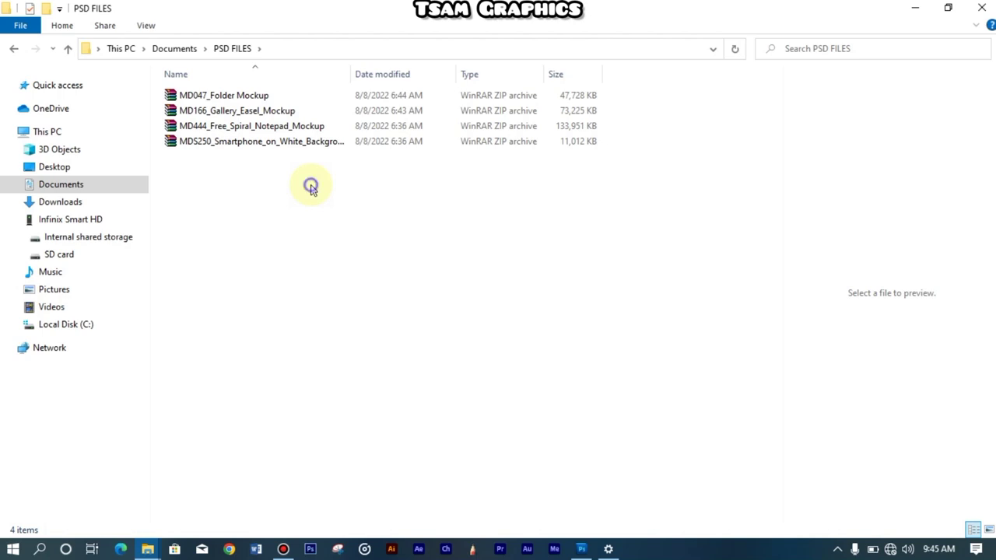
{"action": "right_click", "coordinate": [310, 184]}
{"action": "left_click", "coordinate": [347, 287]}
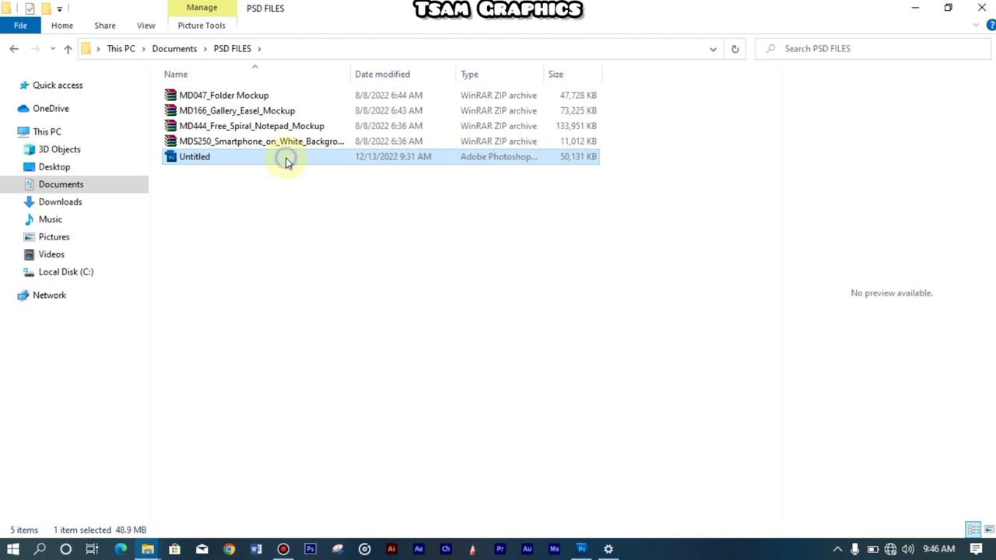
- Rename the pasted Untitled file to 'Mathchem' and minimize File Explorer
{"action": "right_click", "coordinate": [286, 163]}
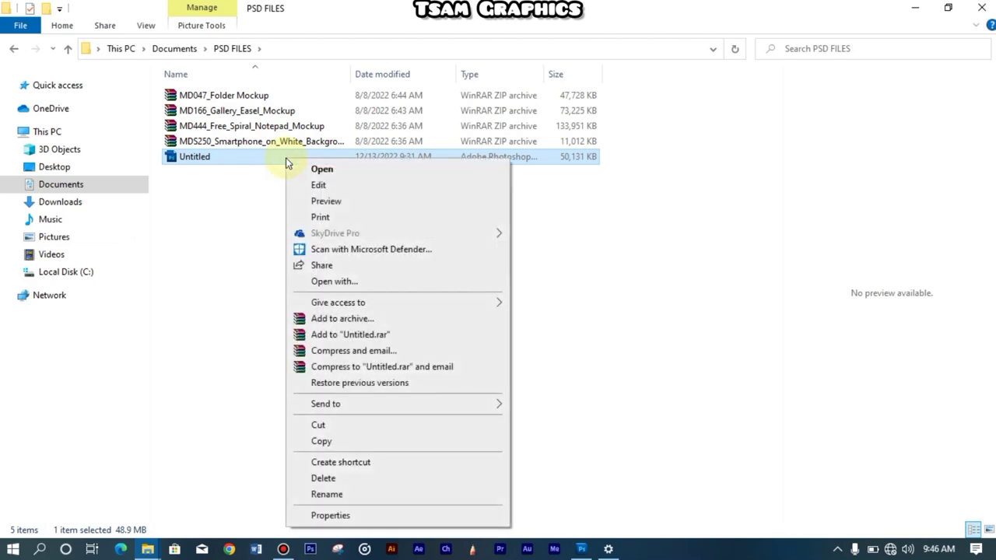
{"action": "left_click", "coordinate": [346, 494]}
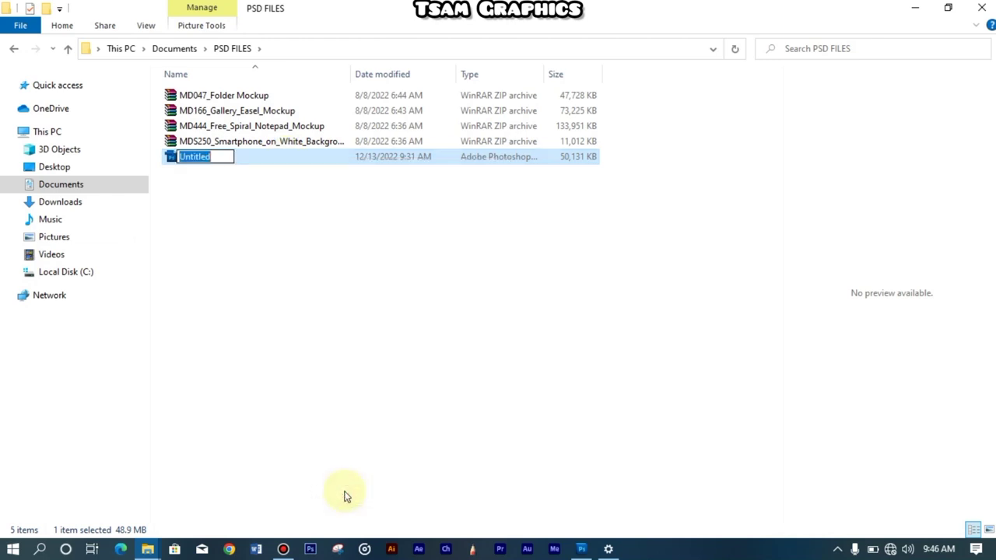
{"action": "type", "text": "M"}
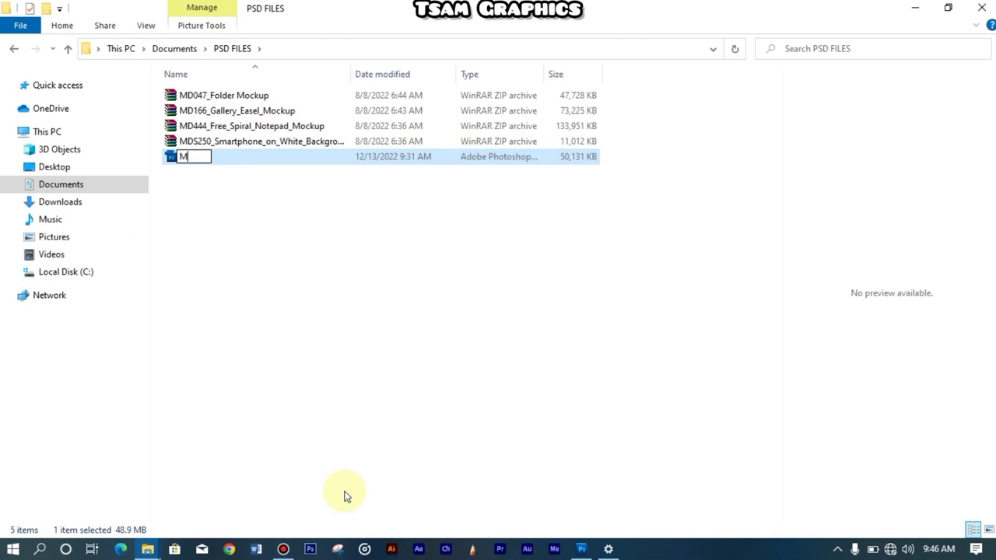
{"action": "type", "text": "athchem"}
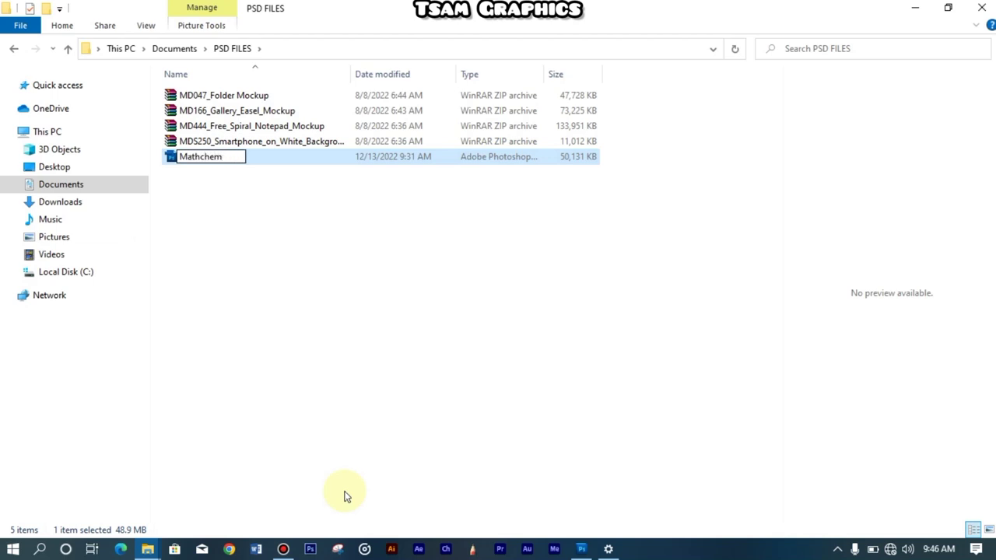
{"action": "key", "text": "Return"}
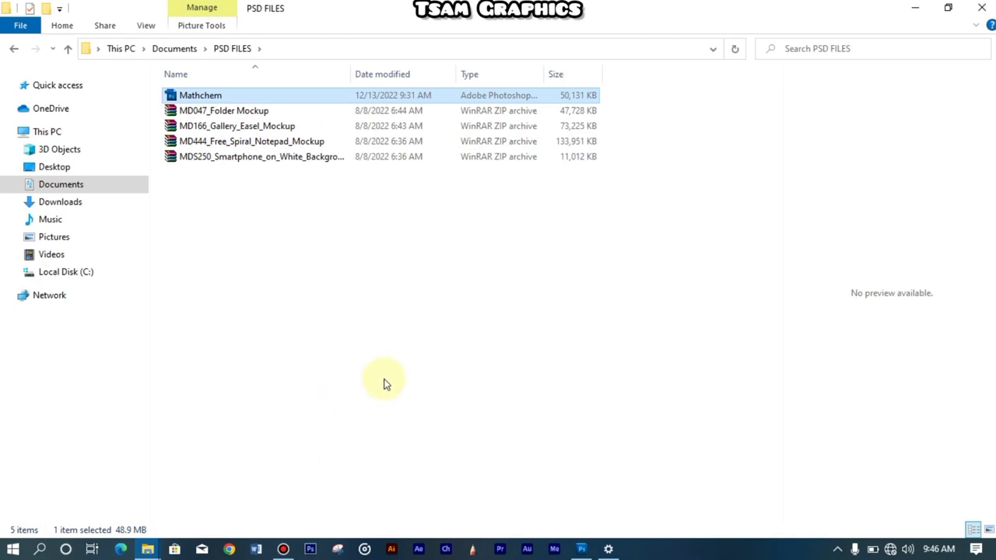
{"action": "left_click", "coordinate": [918, 9]}
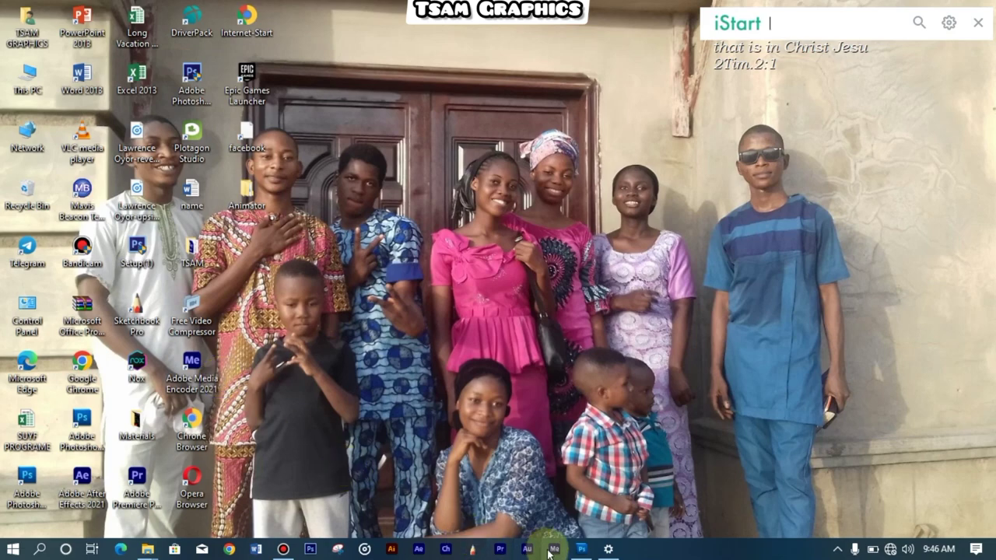
- Switch to Photoshop CS5 and bring up the Open dialog from the File menu
{"action": "left_click", "coordinate": [582, 550]}
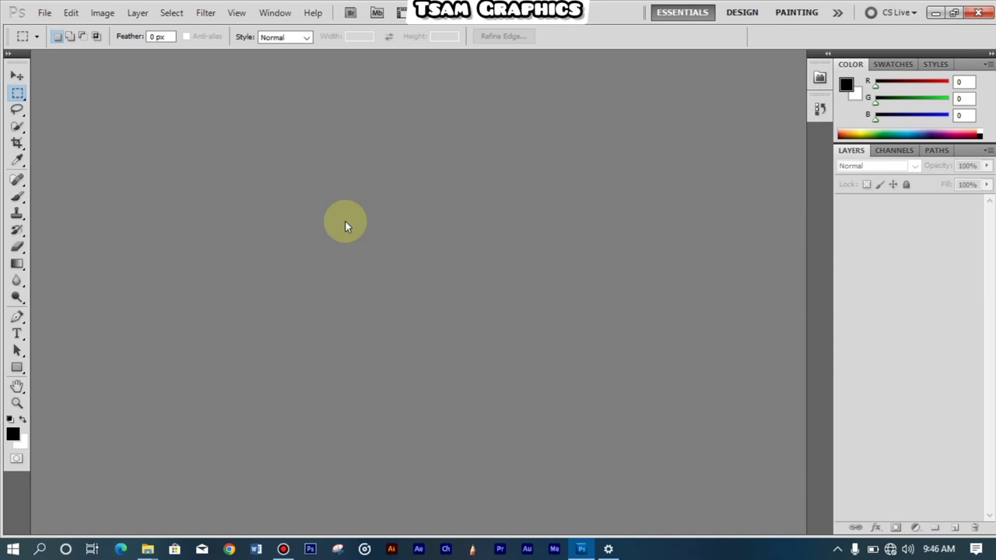
{"action": "left_click", "coordinate": [40, 14]}
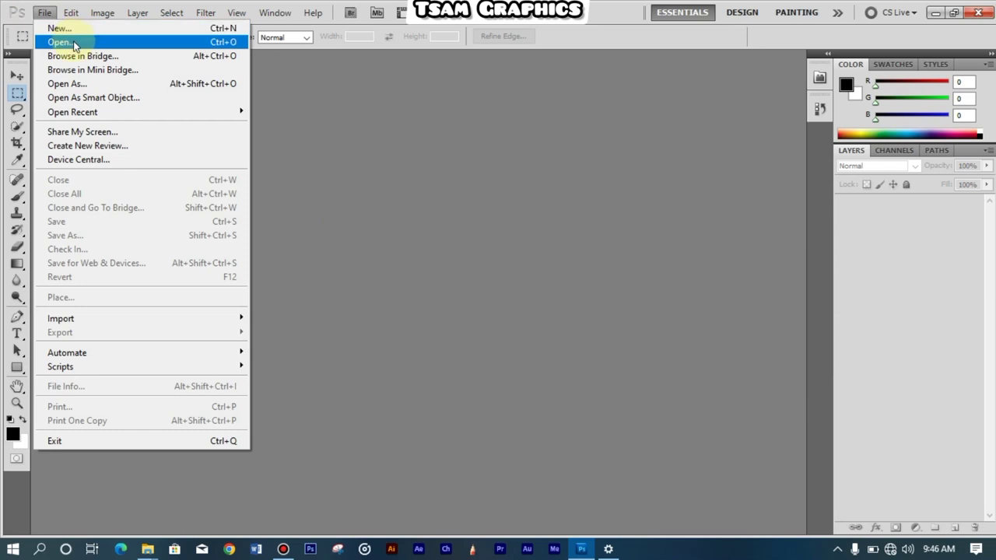
{"action": "left_click", "coordinate": [434, 138]}
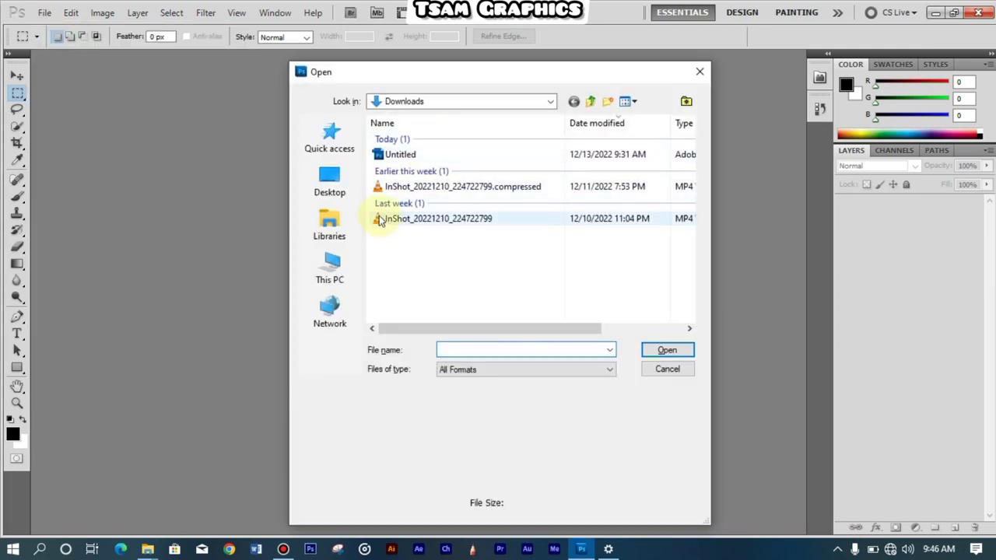
- Open Mathchem from Documents\PSD FILES, keeping Files of type at All Formats
{"action": "left_click", "coordinate": [327, 280]}
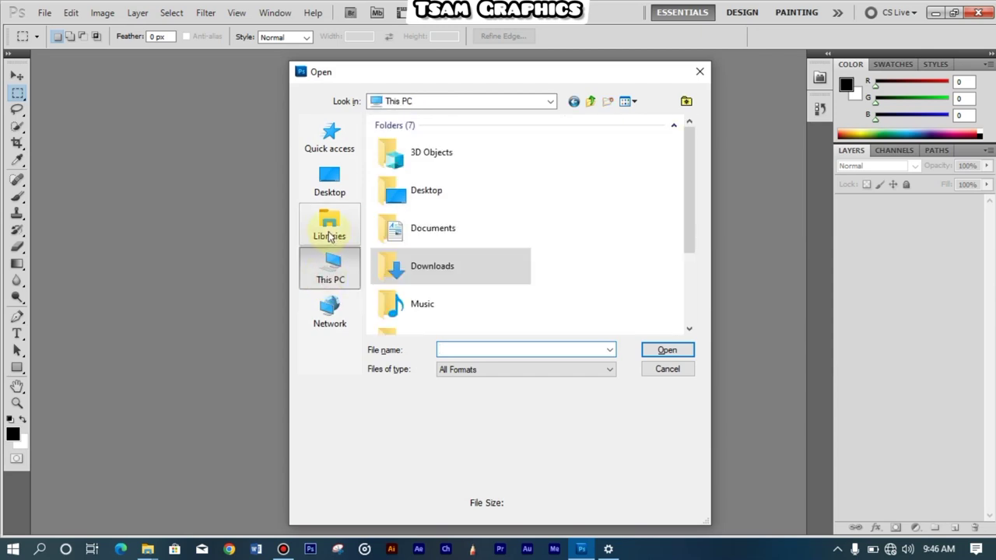
{"action": "double_click", "coordinate": [485, 238]}
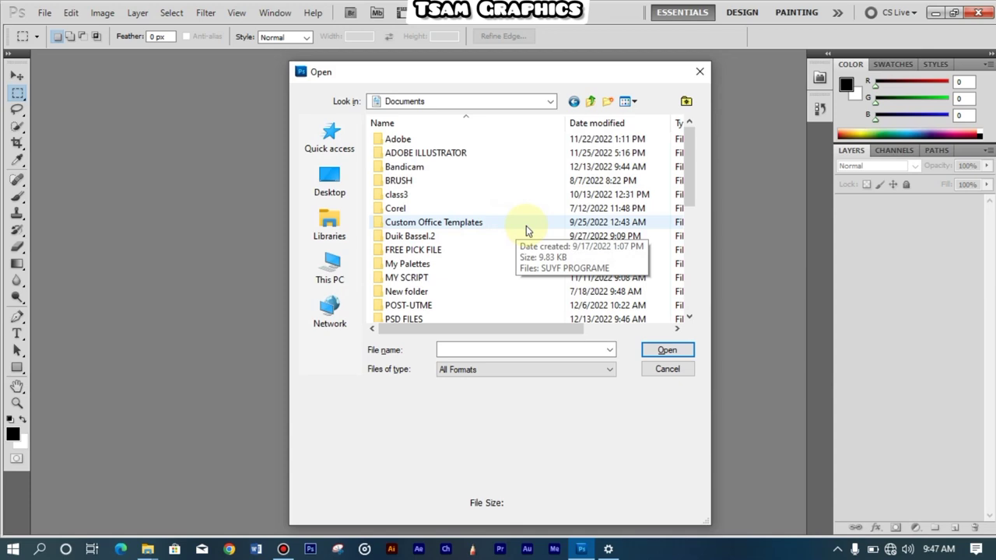
{"action": "double_click", "coordinate": [420, 319]}
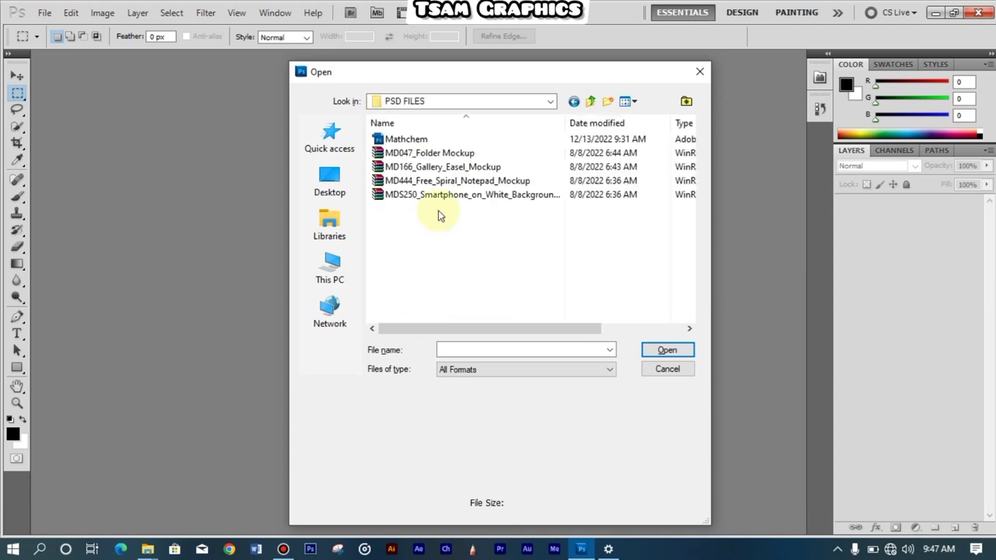
{"action": "left_click", "coordinate": [433, 143]}
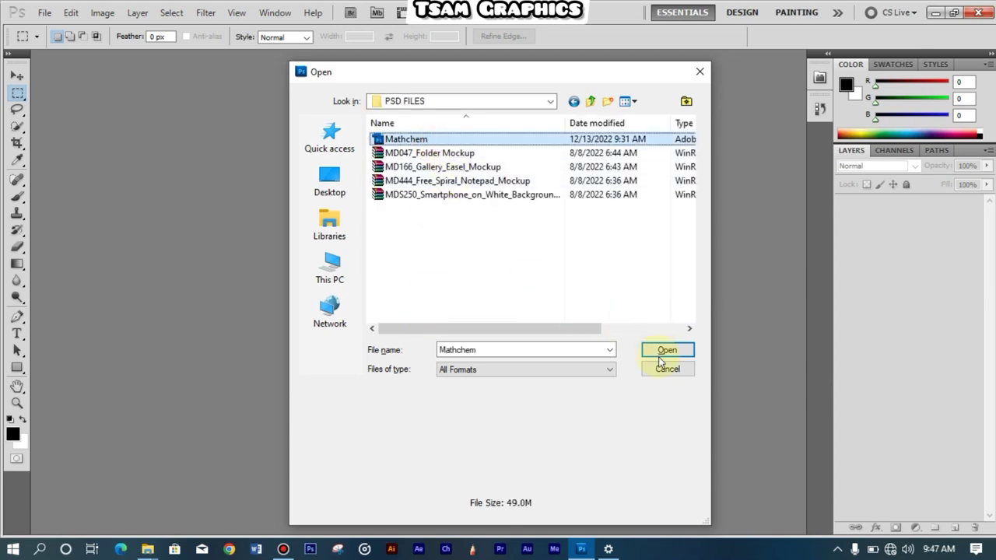
{"action": "left_click", "coordinate": [545, 365]}
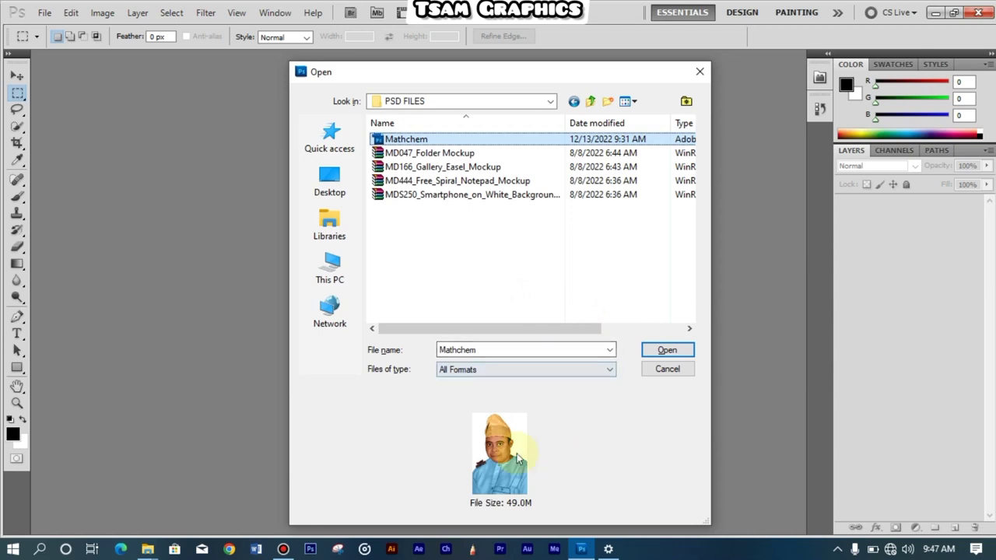
{"action": "left_click", "coordinate": [603, 369]}
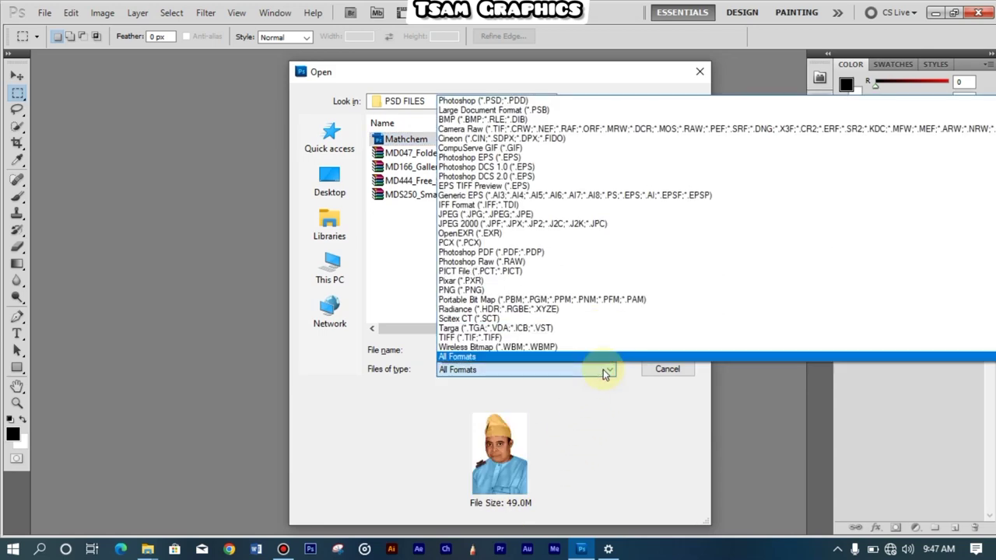
{"action": "left_click", "coordinate": [603, 370]}
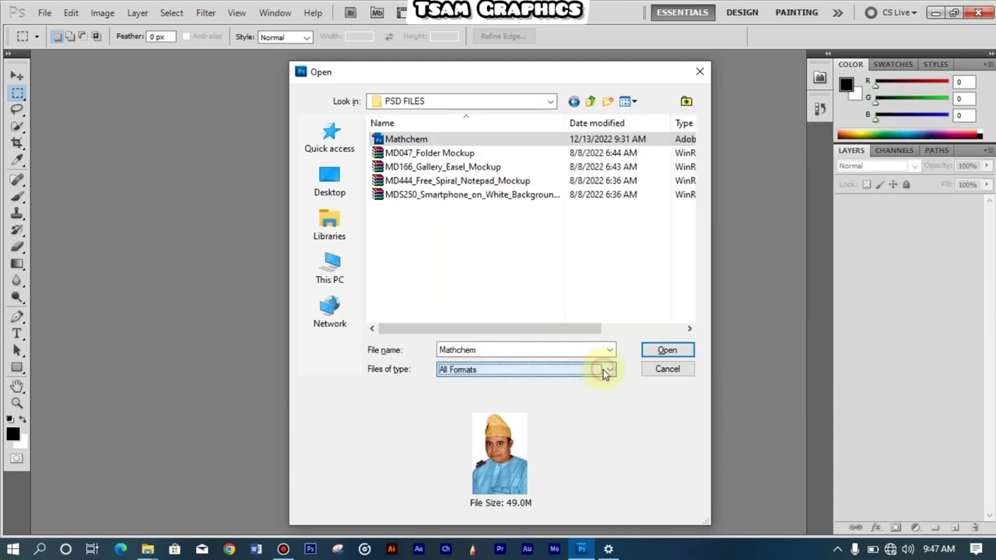
{"action": "left_click", "coordinate": [664, 350]}
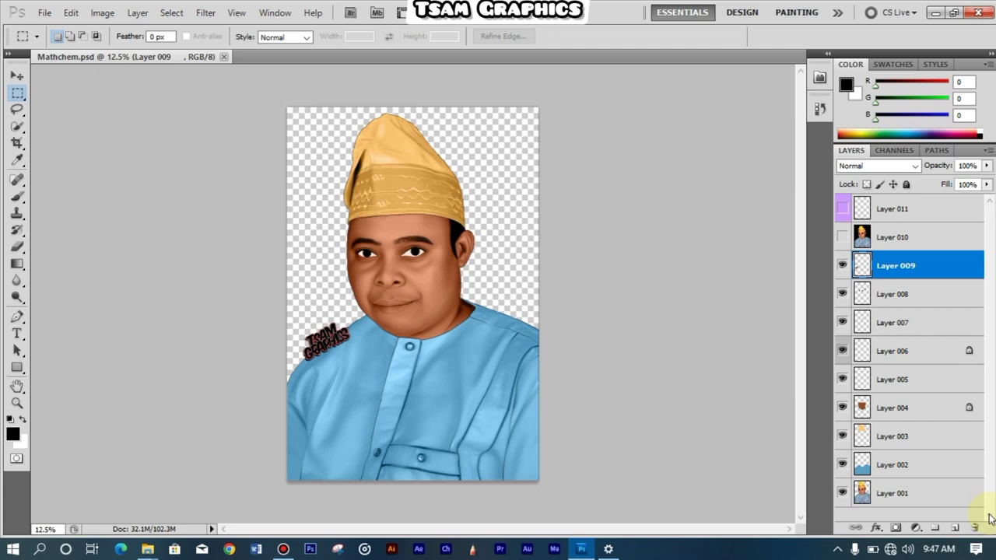
- Select Layer 010 and then the top layer, Layer 011, in the Layers panel
{"action": "left_click", "coordinate": [915, 236]}
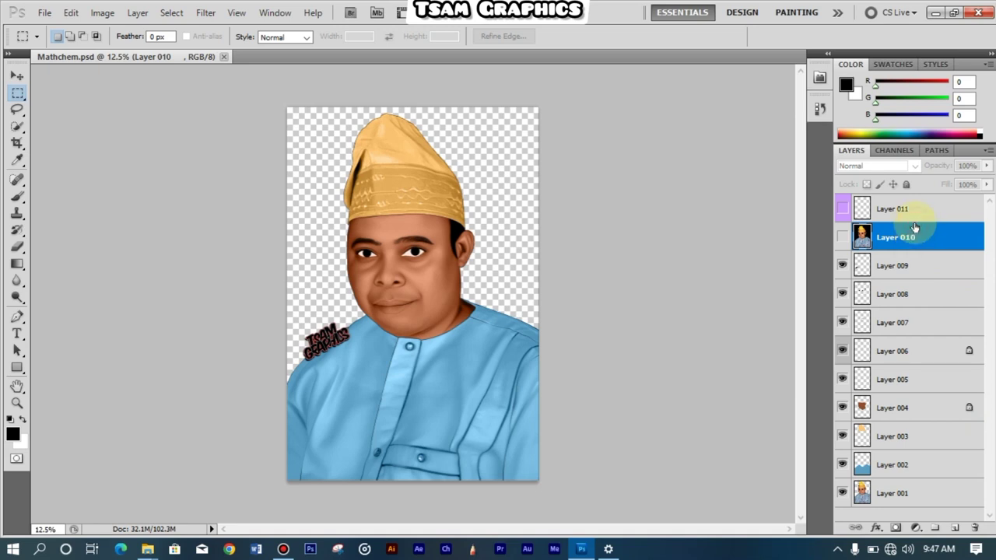
{"action": "left_click", "coordinate": [915, 208]}
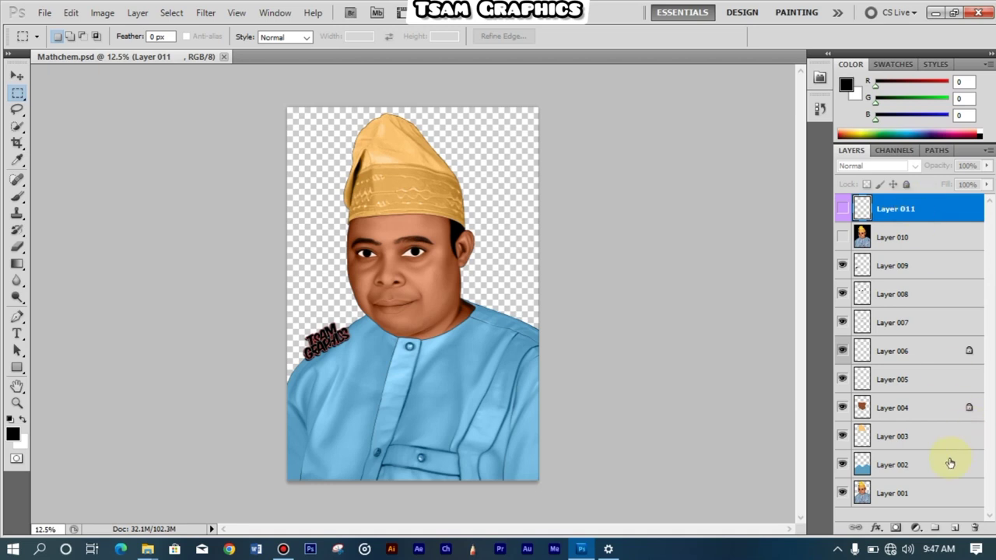
- Create a new layer group and name it 'added layers'
{"action": "left_click", "coordinate": [933, 527]}
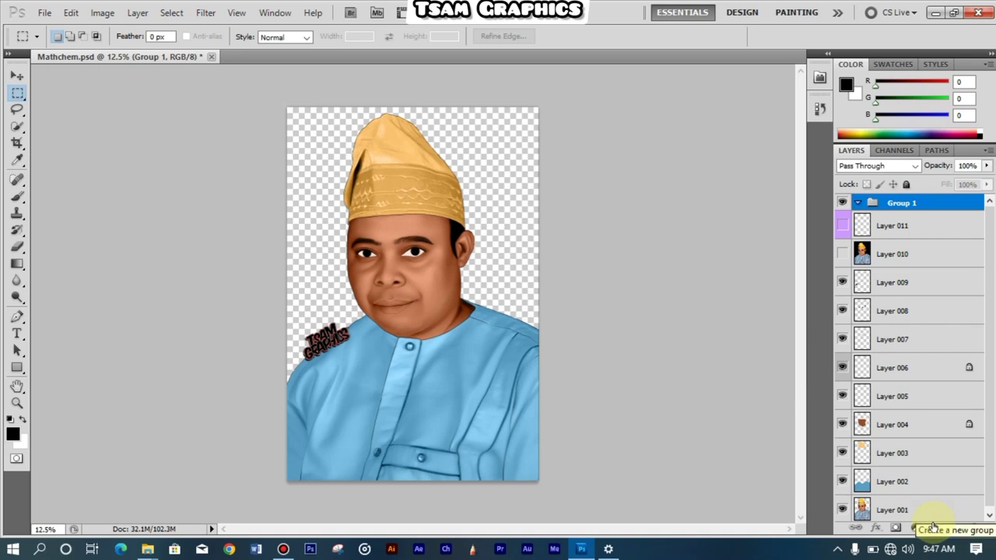
{"action": "right_click", "coordinate": [907, 206]}
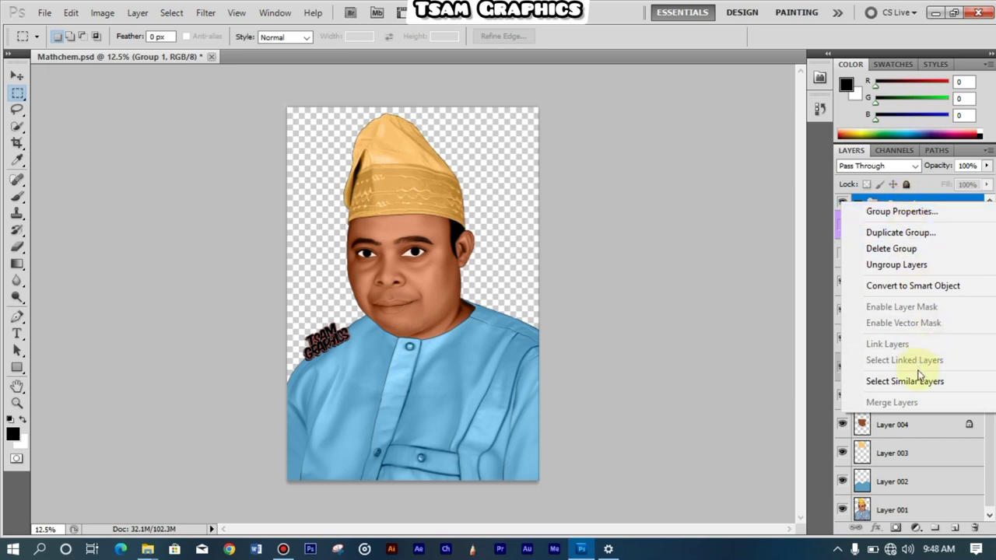
{"action": "left_click", "coordinate": [741, 252]}
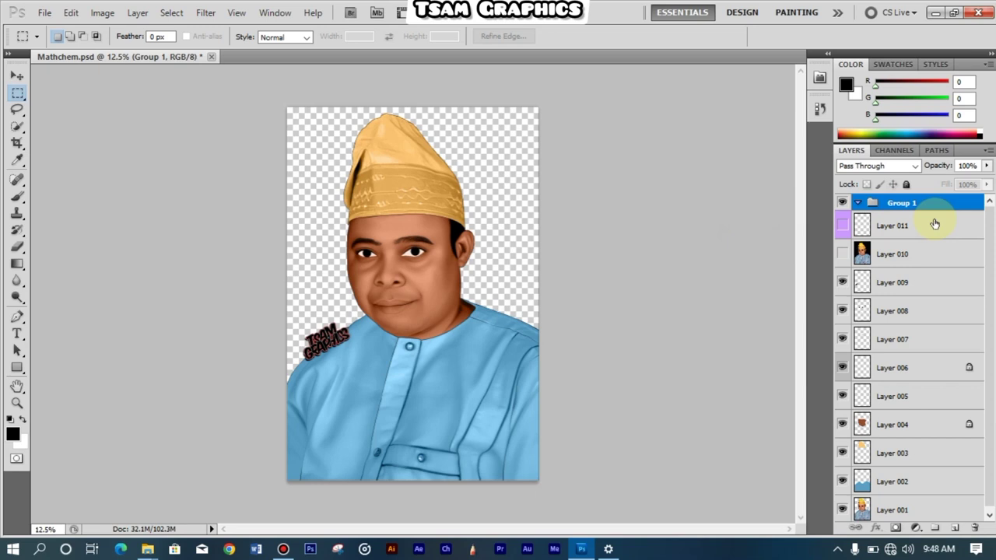
{"action": "double_click", "coordinate": [901, 203]}
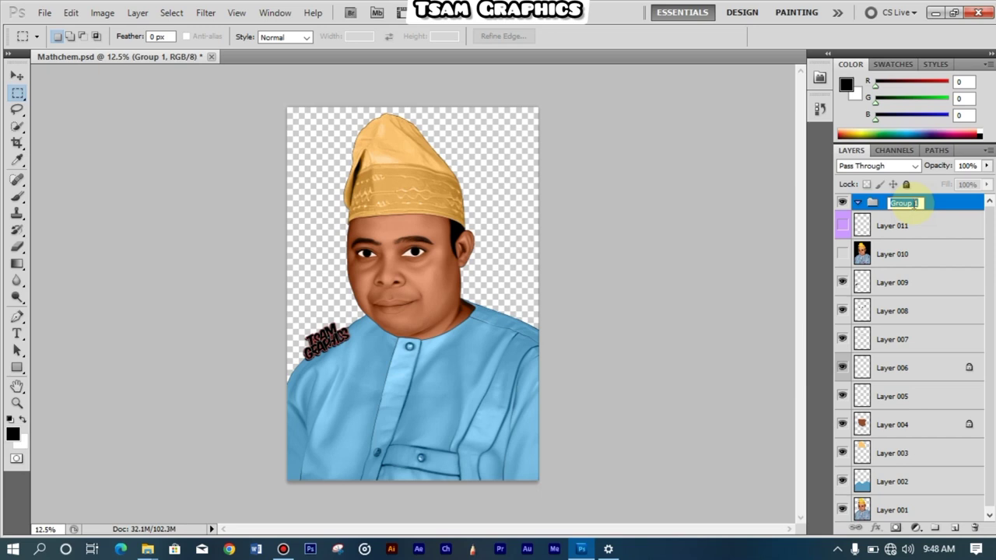
{"action": "type", "text": "added"}
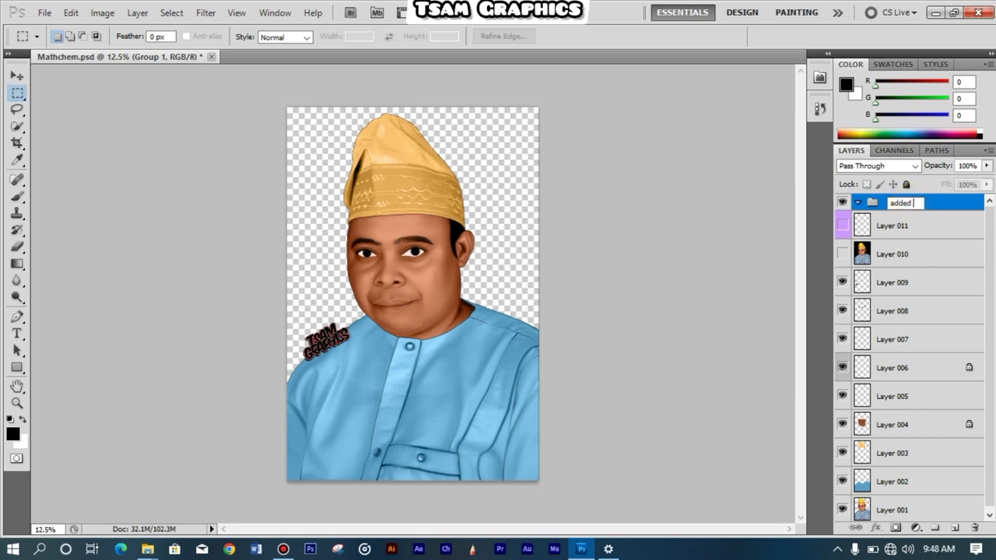
{"action": "type", "text": "lay"}
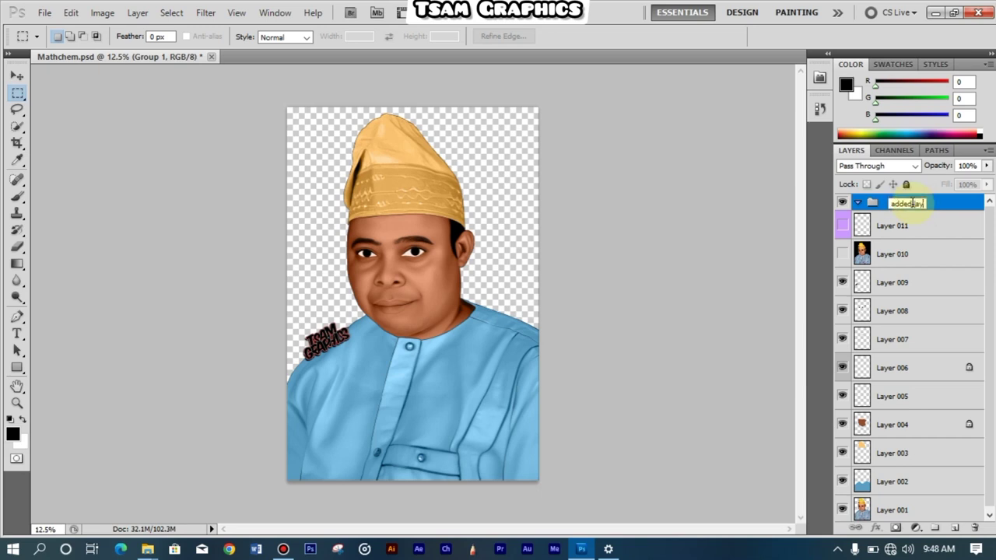
{"action": "type", "text": "erfsd"}
{"action": "key", "text": "BackSpace"}
{"action": "key", "text": "BackSpace"}
{"action": "type", "text": "ers"}
{"action": "key", "text": "Return"}
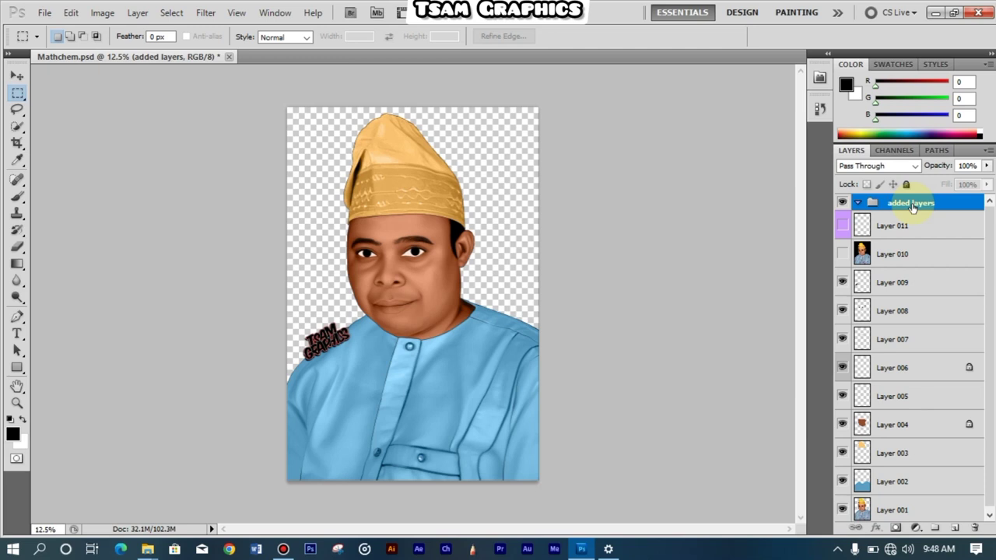
- Add an empty Layer 1 inside the added layers group and select it
{"action": "left_click", "coordinate": [953, 532]}
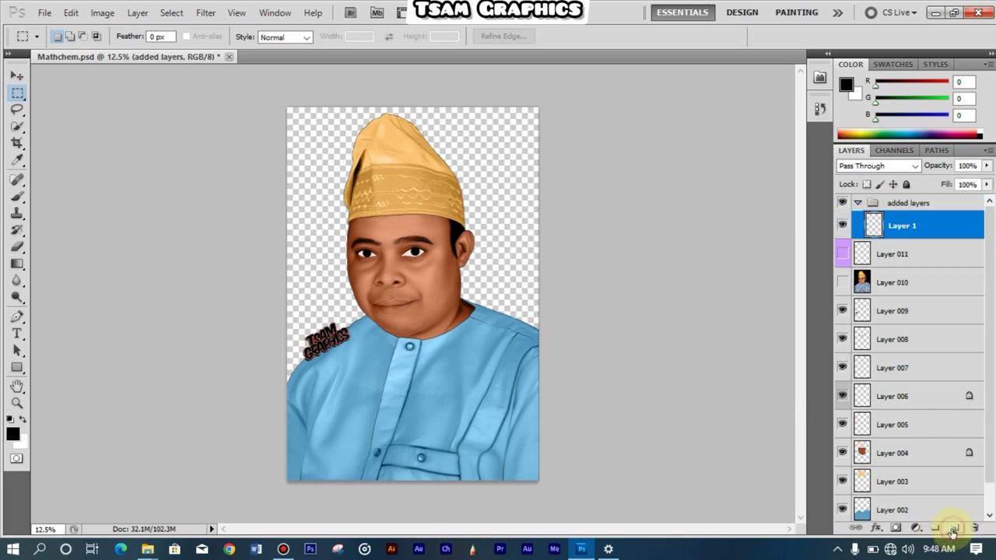
{"action": "left_click", "coordinate": [859, 202]}
{"action": "left_click", "coordinate": [859, 202]}
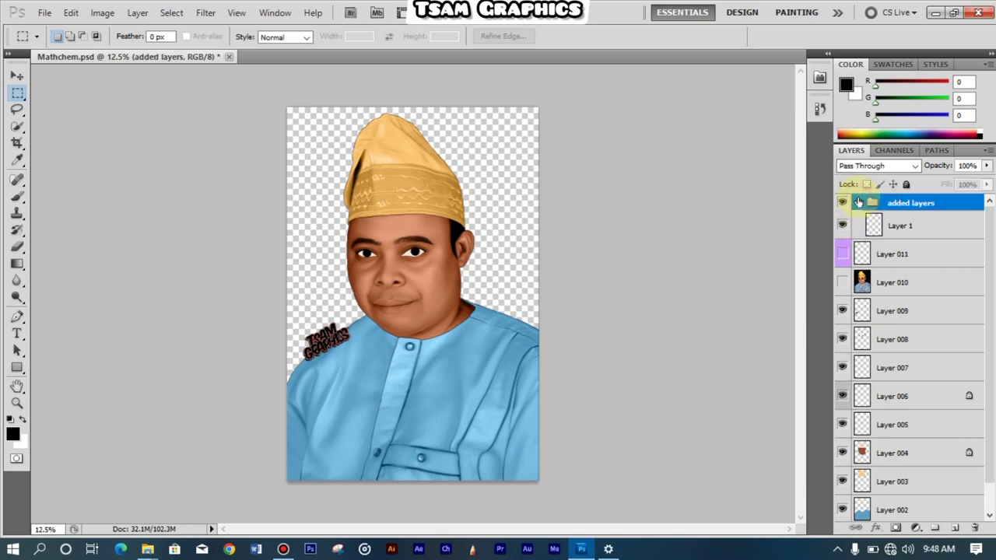
{"action": "left_click", "coordinate": [901, 229]}
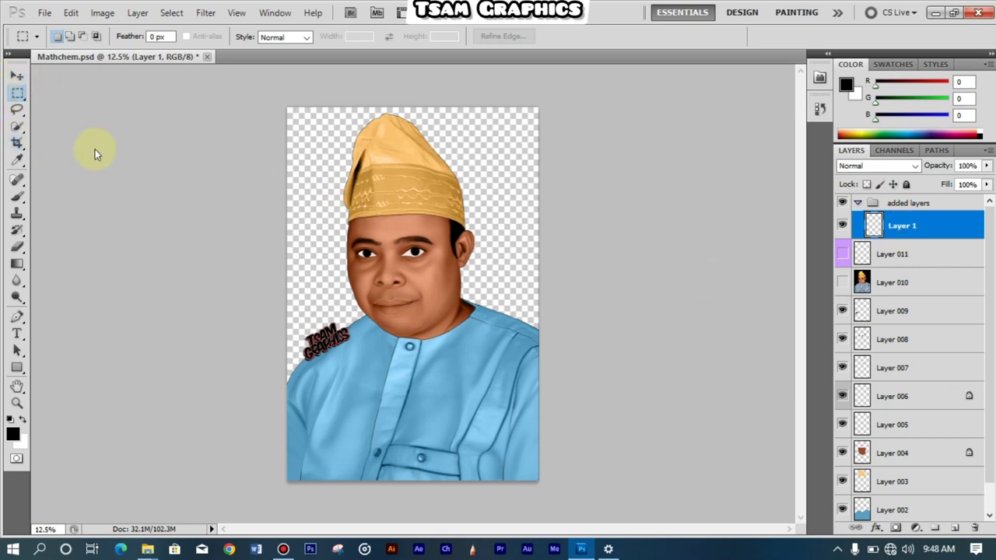
{"action": "scroll", "coordinate": [329, 316], "scroll_direction": "up", "scroll_amount": 3}
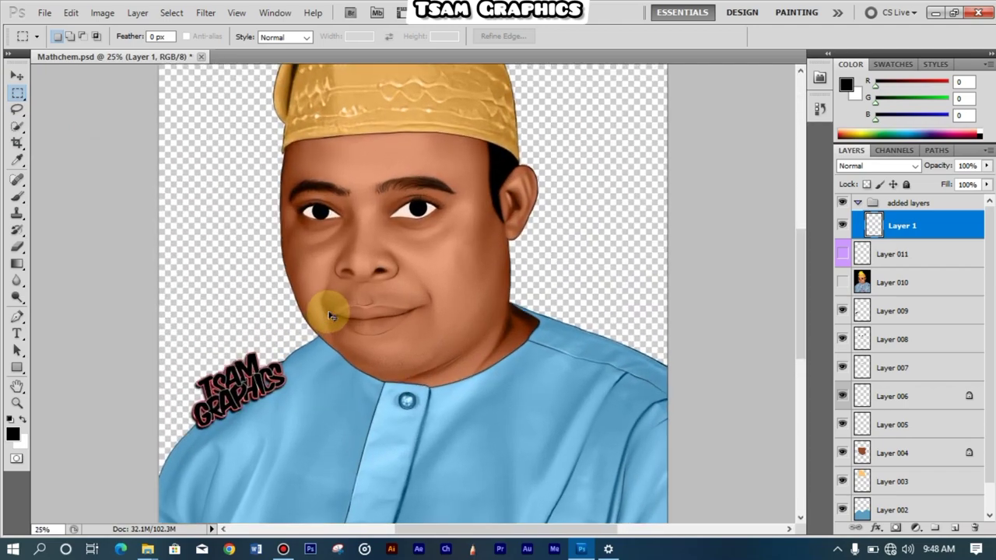
{"action": "scroll", "coordinate": [329, 315], "scroll_direction": "up", "scroll_amount": 1}
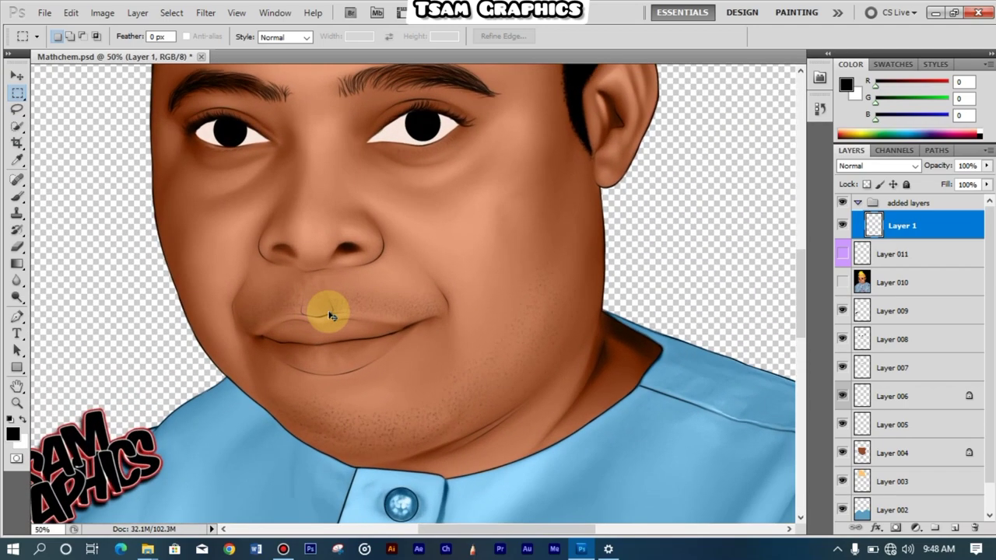
{"action": "scroll", "coordinate": [329, 316], "scroll_direction": "up", "scroll_amount": 12}
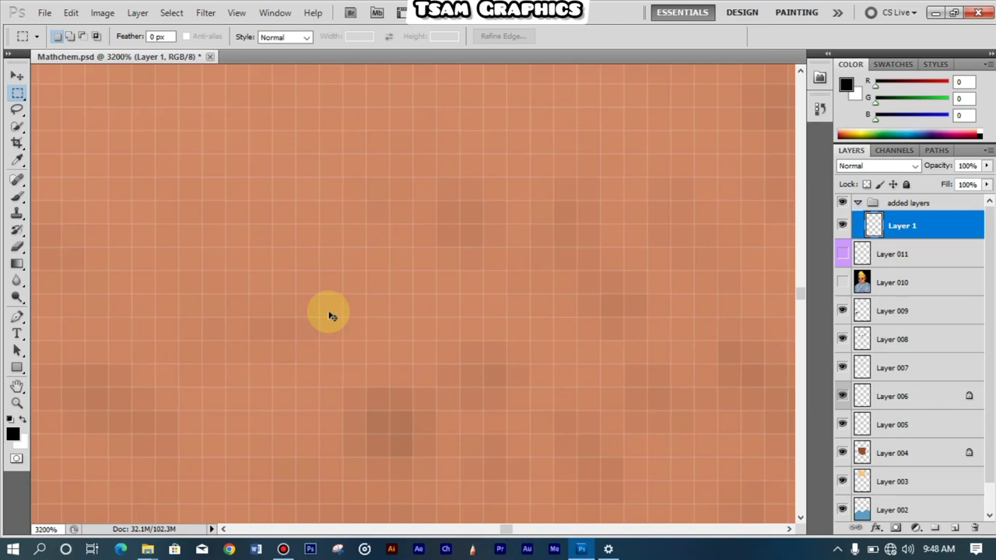
{"action": "scroll", "coordinate": [329, 315], "scroll_direction": "down", "scroll_amount": 12}
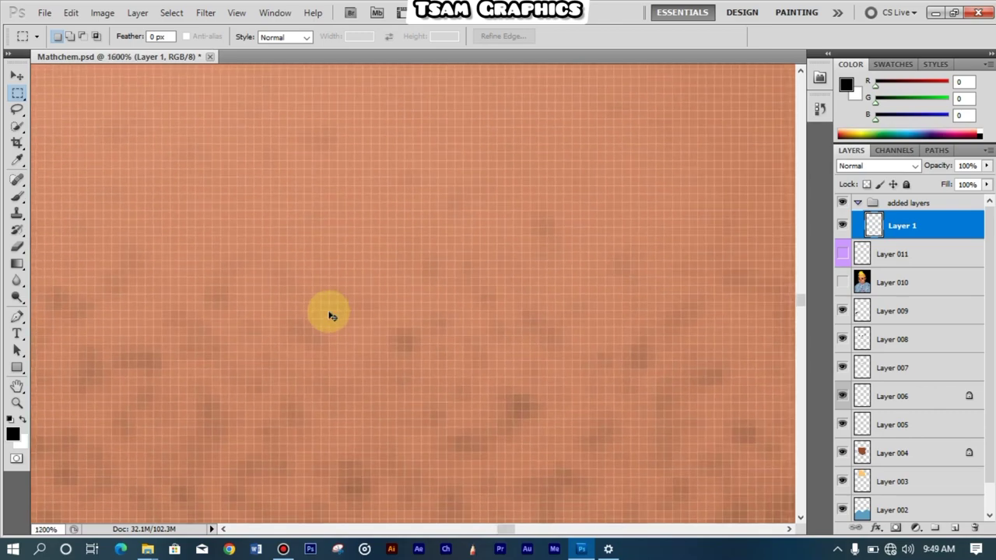
{"action": "scroll", "coordinate": [329, 315], "scroll_direction": "down", "scroll_amount": 6}
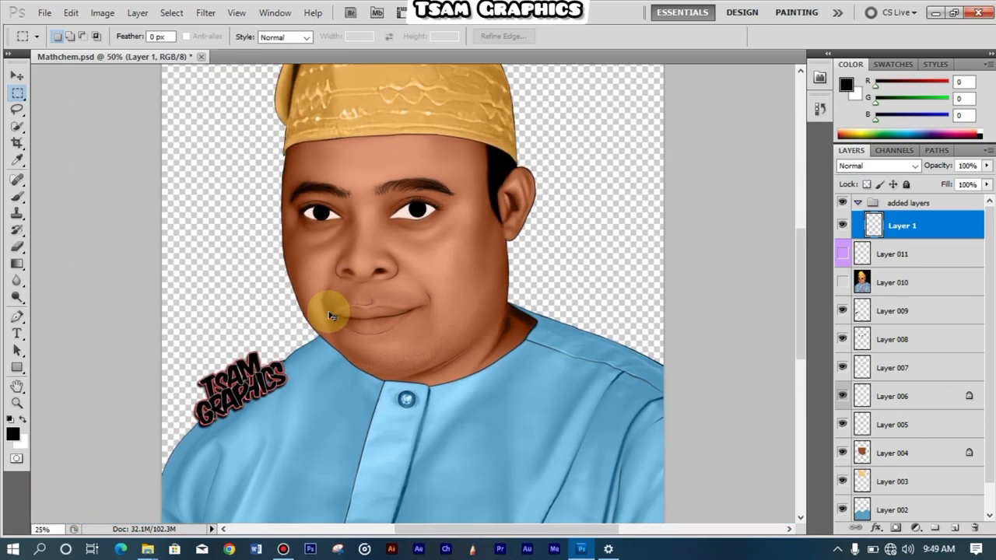
{"action": "scroll", "coordinate": [329, 315], "scroll_direction": "down", "scroll_amount": 3}
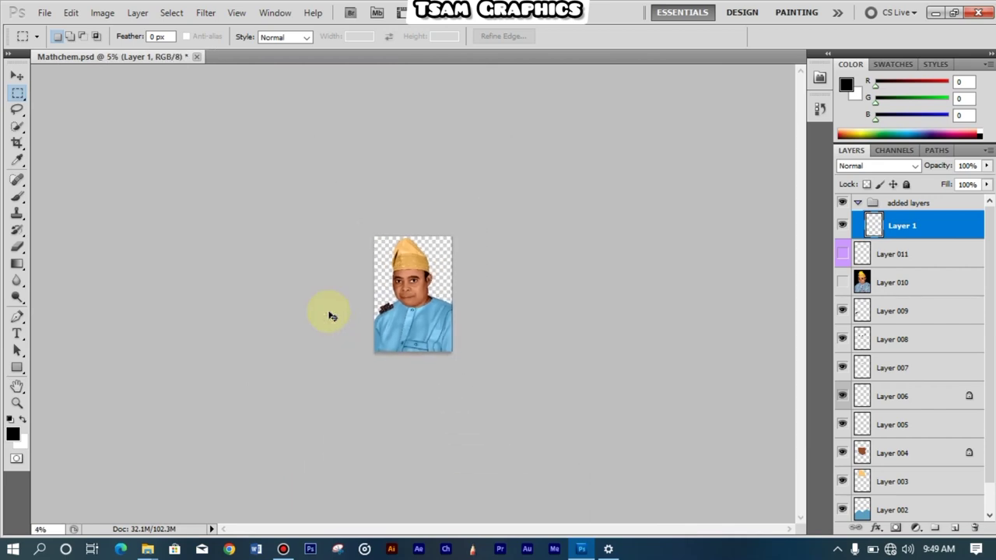
{"action": "scroll", "coordinate": [329, 315], "scroll_direction": "up", "scroll_amount": 5}
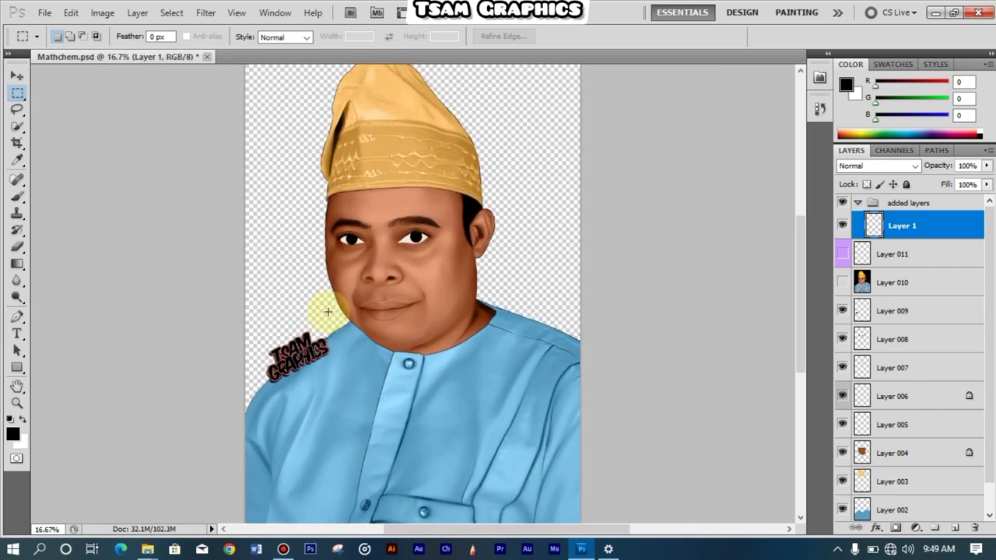
- Hide Layer 004, duplicate Layer 001 with Ctrl+J, and merge the copy back down
{"action": "left_click", "coordinate": [989, 515]}
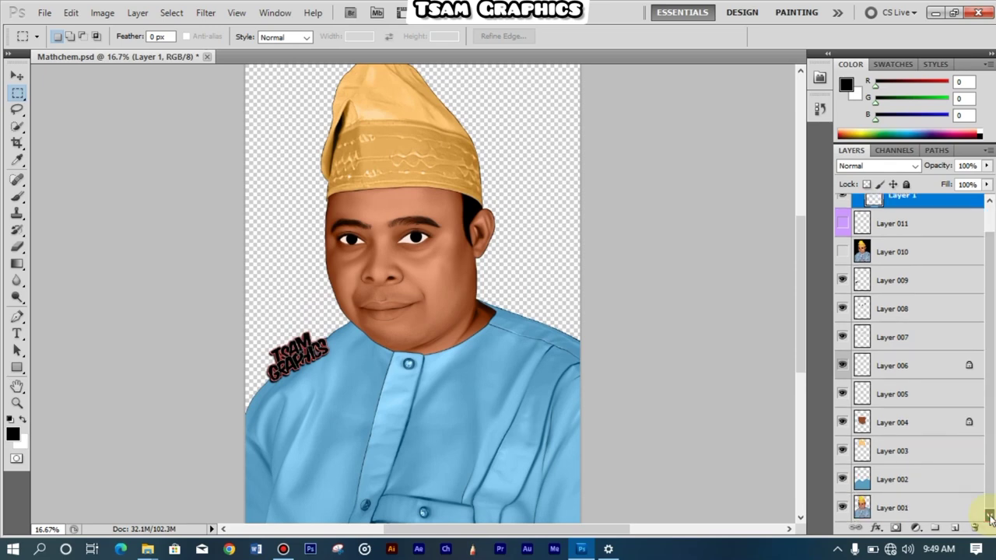
{"action": "left_click", "coordinate": [842, 422]}
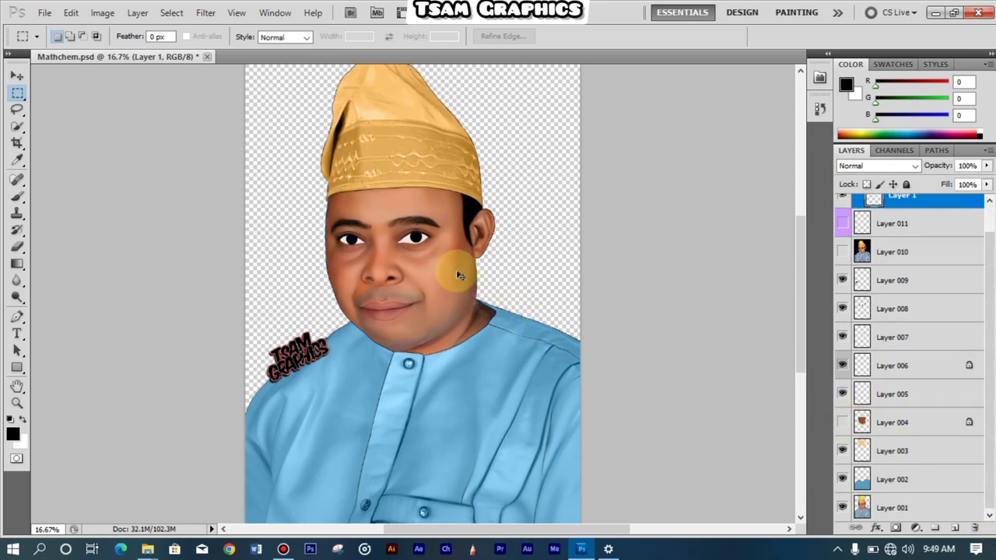
{"action": "scroll", "coordinate": [459, 274], "scroll_direction": "up", "scroll_amount": 2}
{"action": "scroll", "coordinate": [459, 274], "scroll_direction": "up", "scroll_amount": 2}
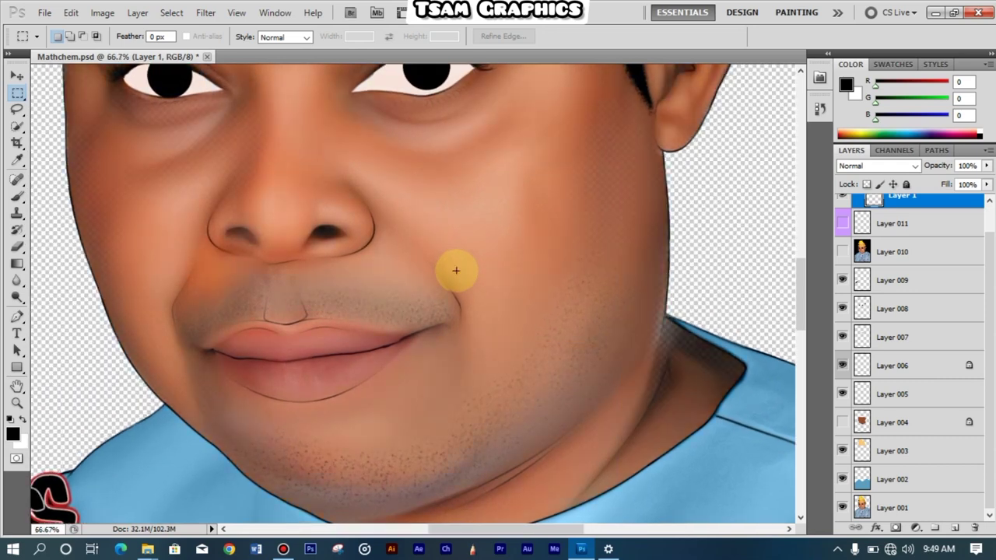
{"action": "scroll", "coordinate": [456, 270], "scroll_direction": "down", "scroll_amount": 6}
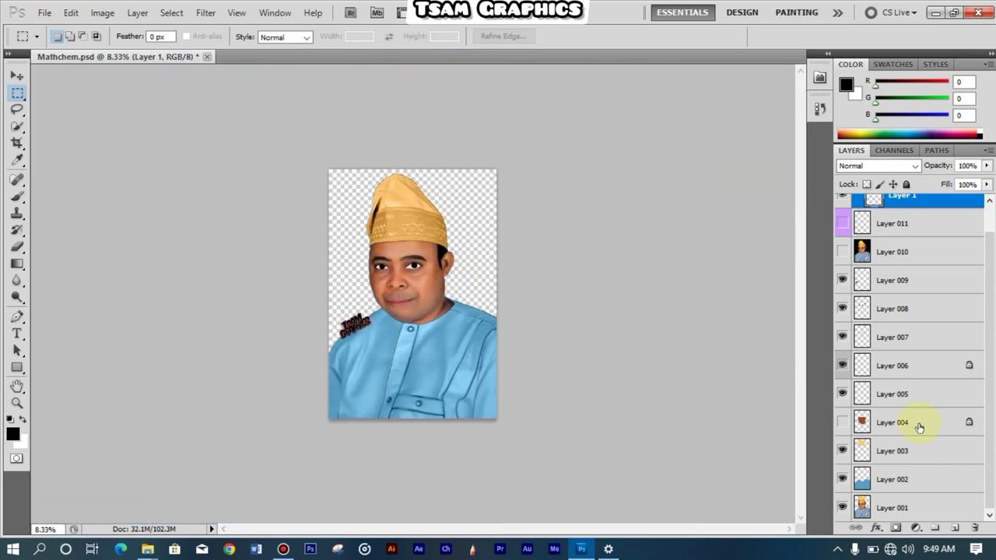
{"action": "left_click", "coordinate": [902, 509]}
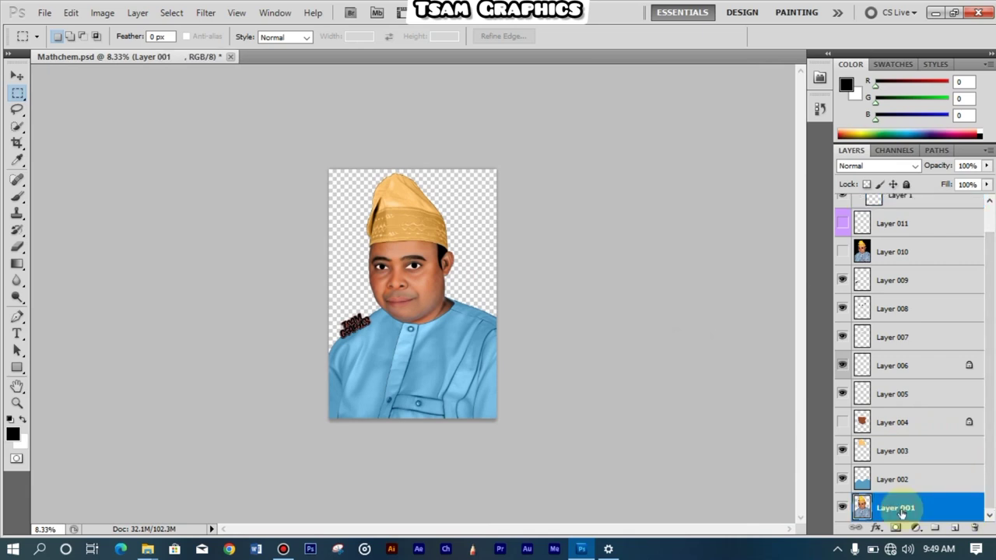
{"action": "key", "text": "ctrl+j"}
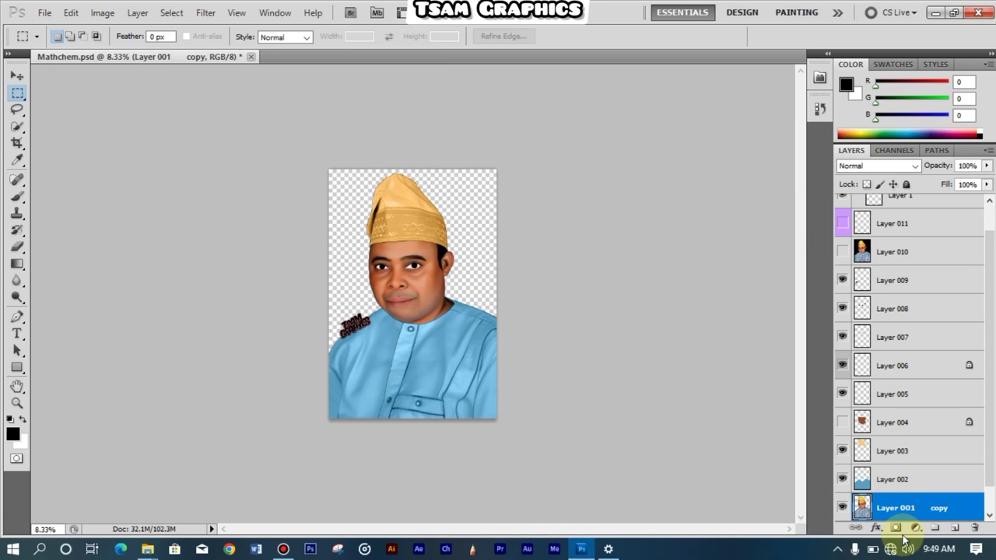
{"action": "left_click", "coordinate": [987, 444]}
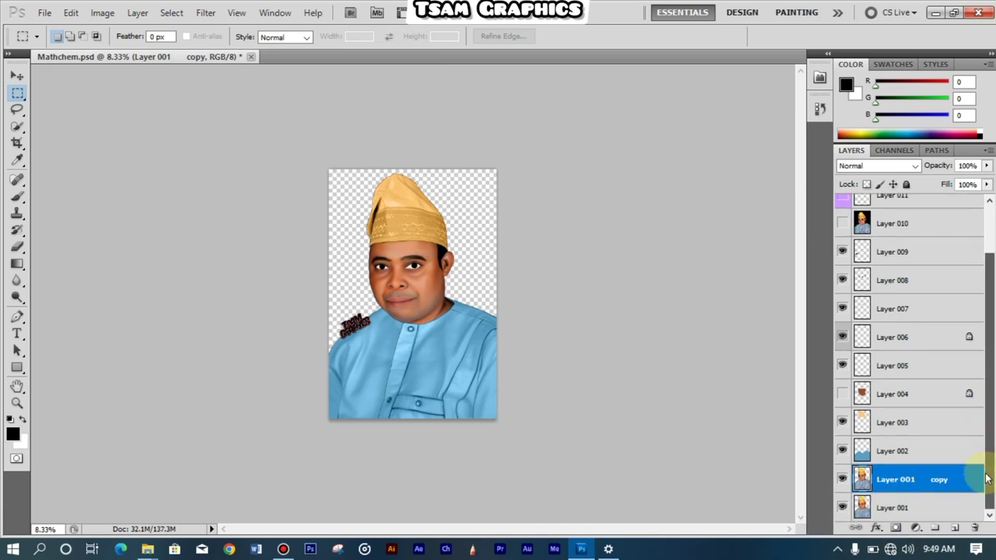
{"action": "left_click", "coordinate": [844, 481]}
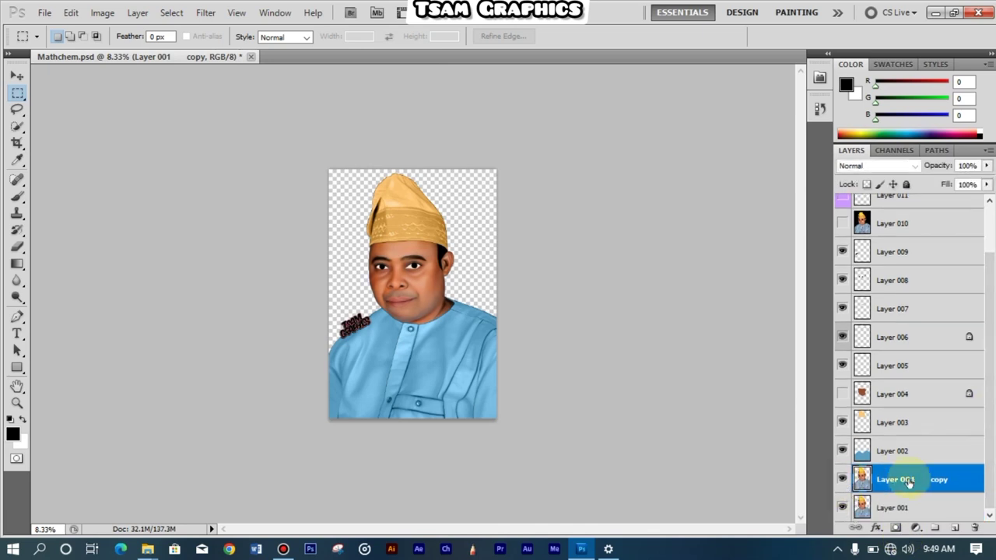
{"action": "right_click", "coordinate": [935, 488]}
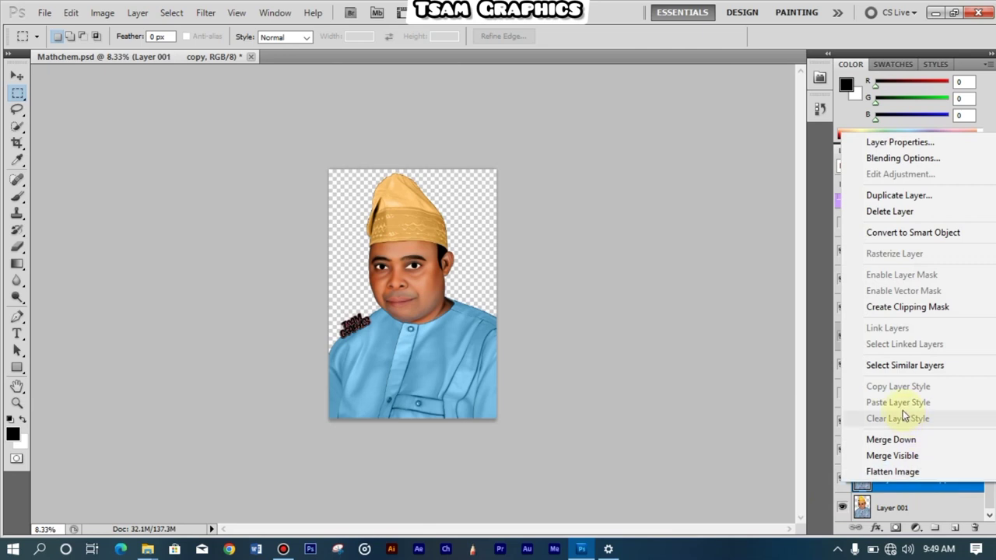
{"action": "left_click", "coordinate": [896, 440]}
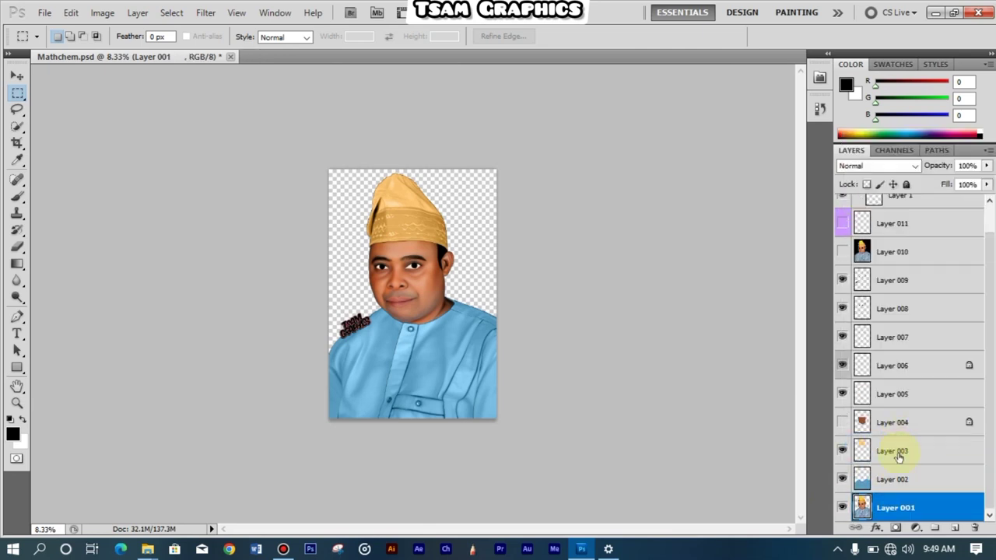
- Toggle Layer 001's visibility to check it, then duplicate and merge down again
{"action": "left_click", "coordinate": [843, 508]}
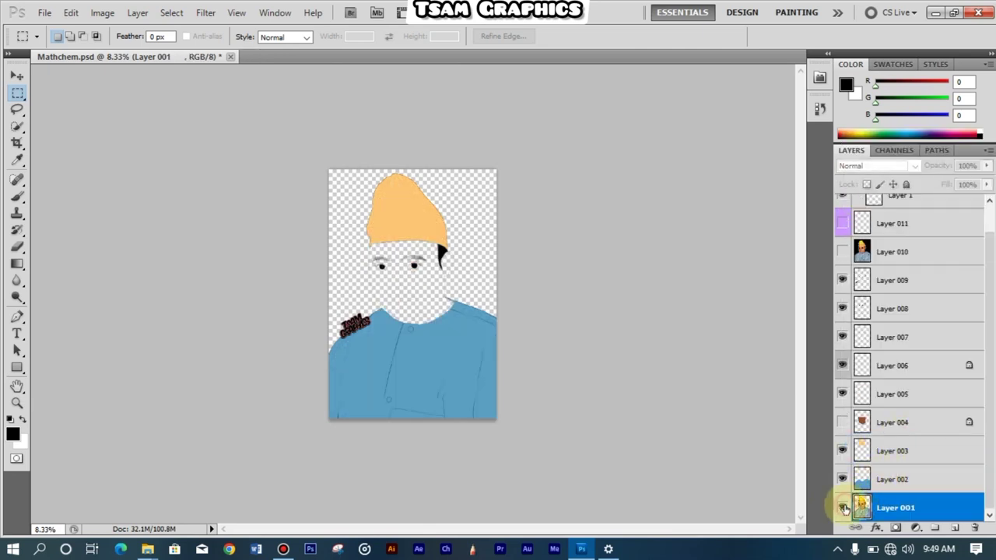
{"action": "left_click", "coordinate": [843, 508]}
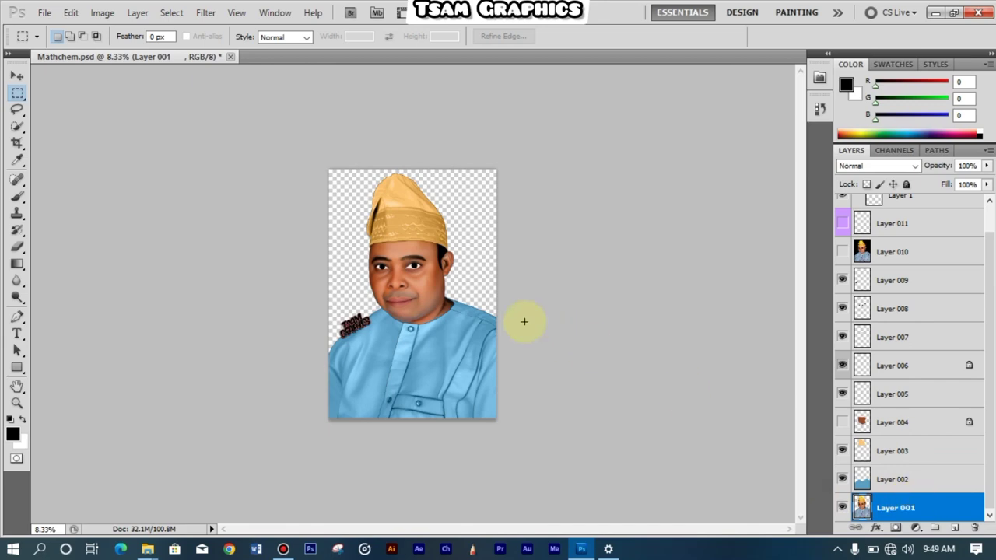
{"action": "scroll", "coordinate": [404, 252], "scroll_direction": "up", "scroll_amount": 6}
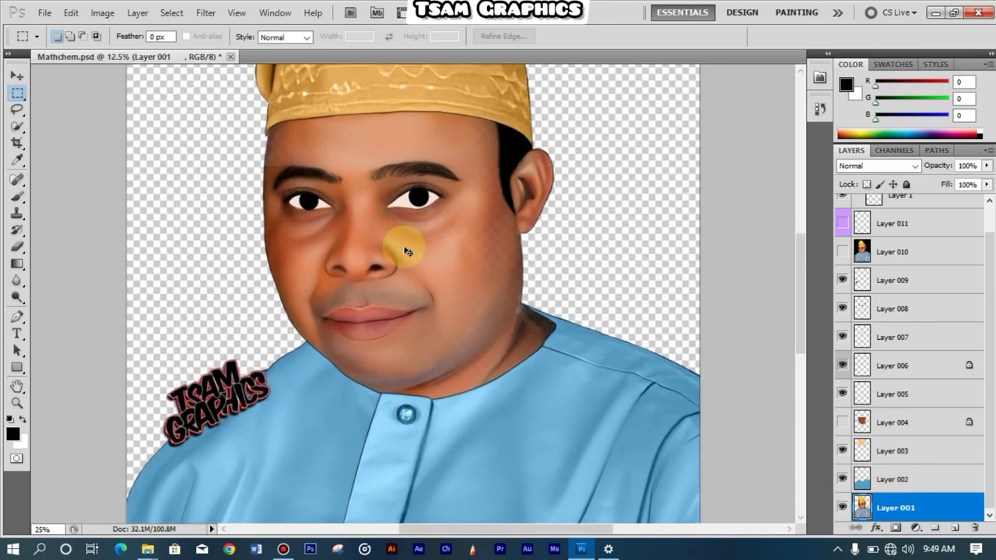
{"action": "scroll", "coordinate": [405, 252], "scroll_direction": "up", "scroll_amount": 2}
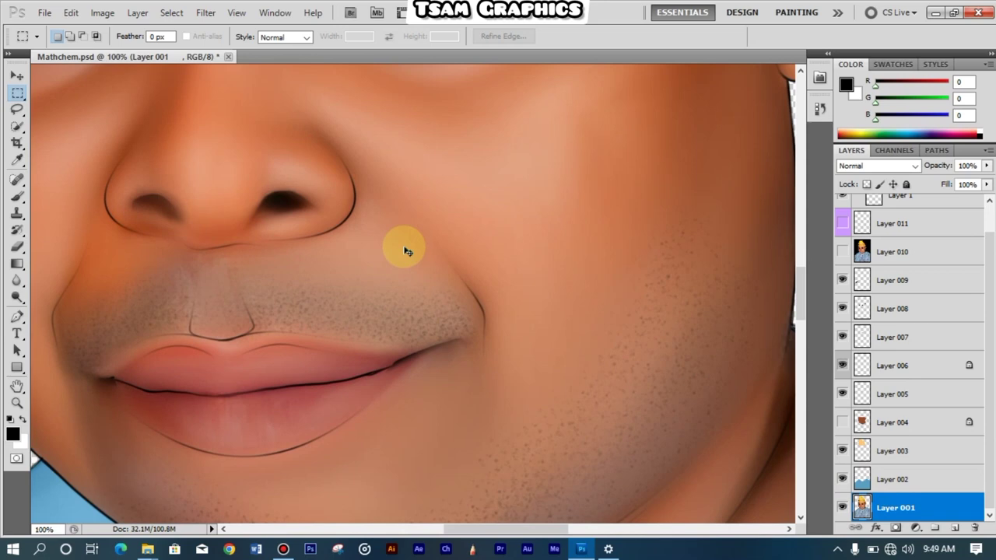
{"action": "scroll", "coordinate": [405, 251], "scroll_direction": "down", "scroll_amount": 8}
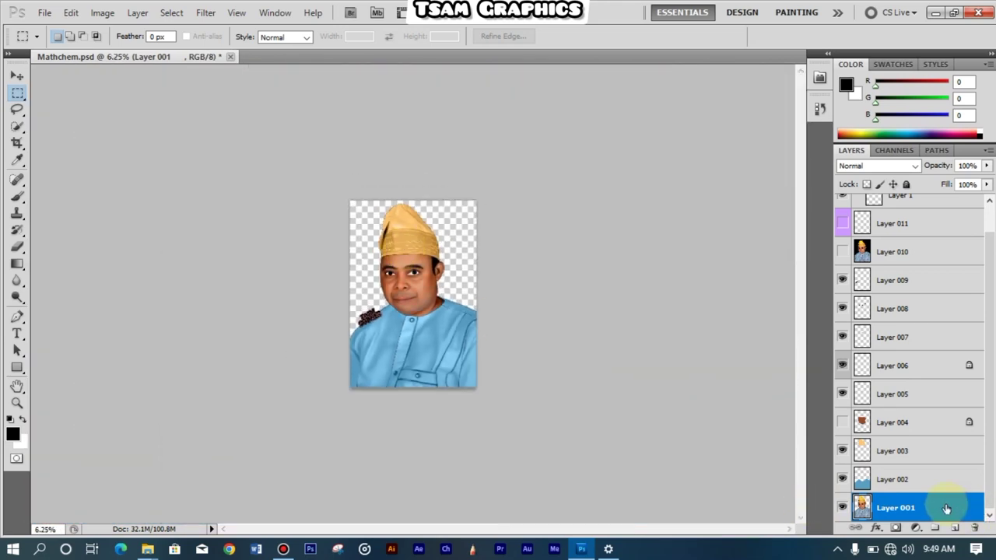
{"action": "key", "text": "ctrl+j"}
{"action": "right_click", "coordinate": [917, 518]}
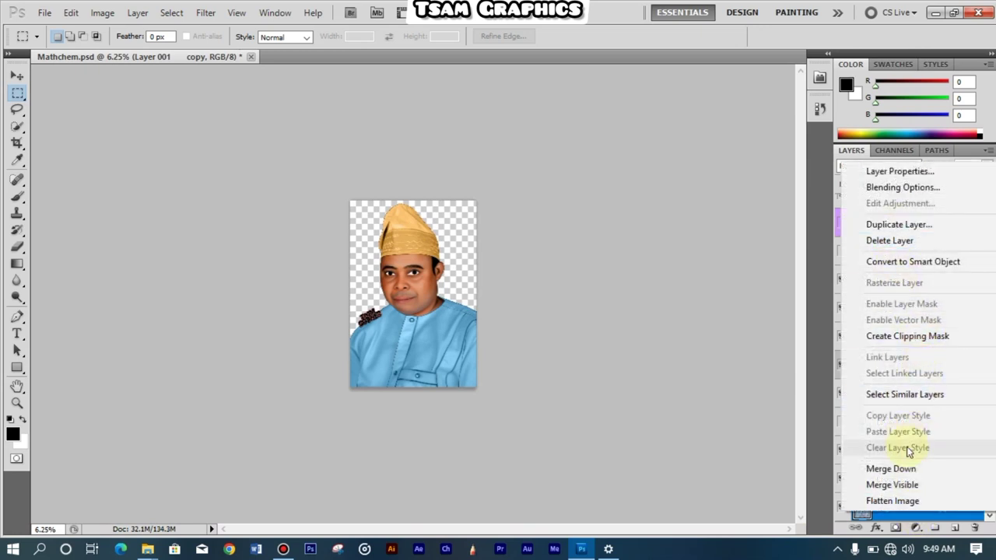
{"action": "left_click", "coordinate": [893, 469]}
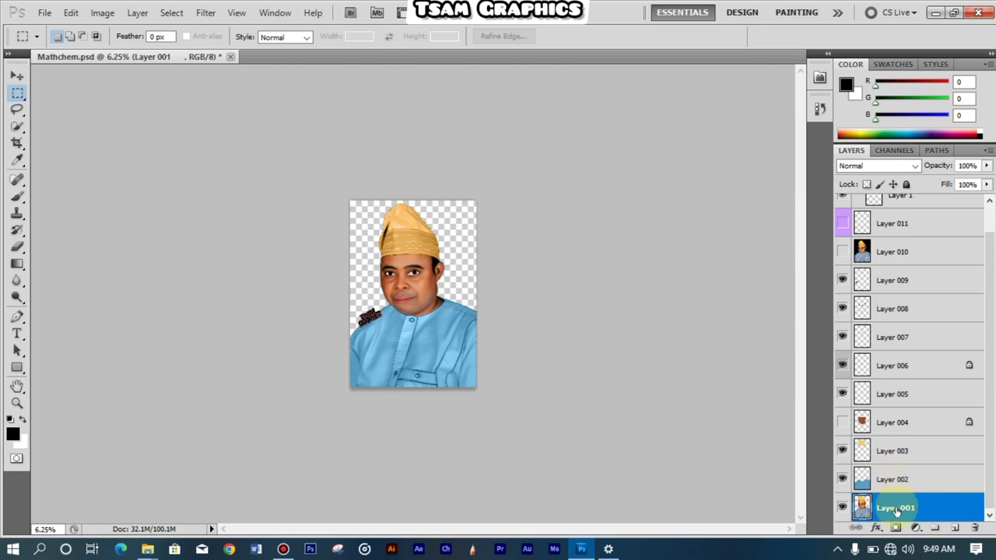
{"action": "left_click", "coordinate": [44, 13]}
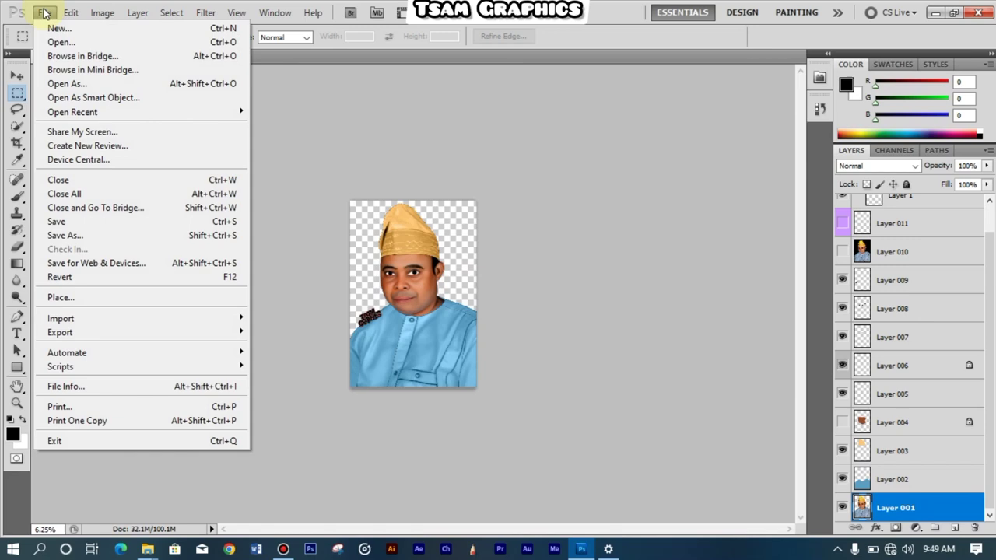
{"action": "left_click", "coordinate": [407, 117]}
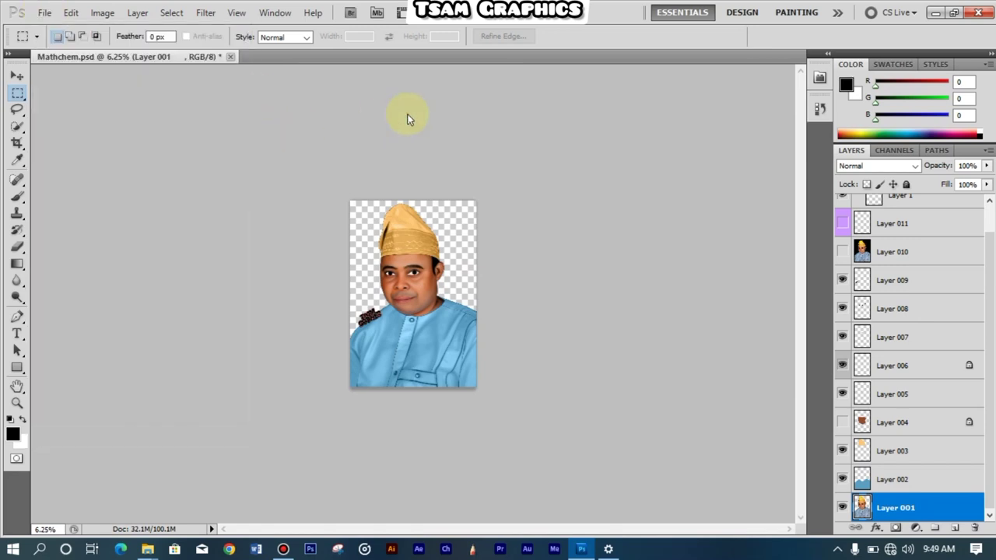
{"action": "key", "text": "ctrl+plus"}
{"action": "key", "text": "ctrl+plus"}
{"action": "key", "text": "ctrl+plus"}
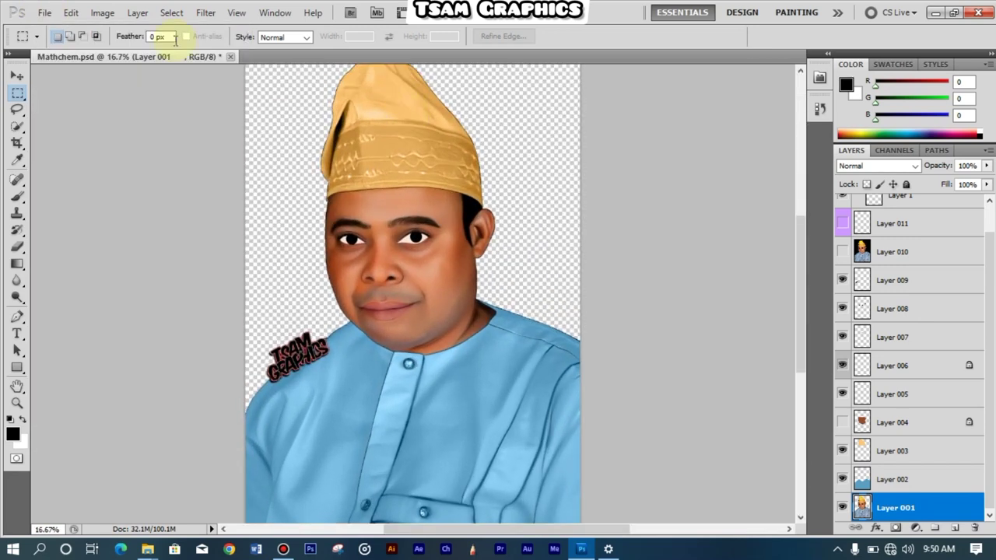
{"action": "left_click", "coordinate": [40, 14]}
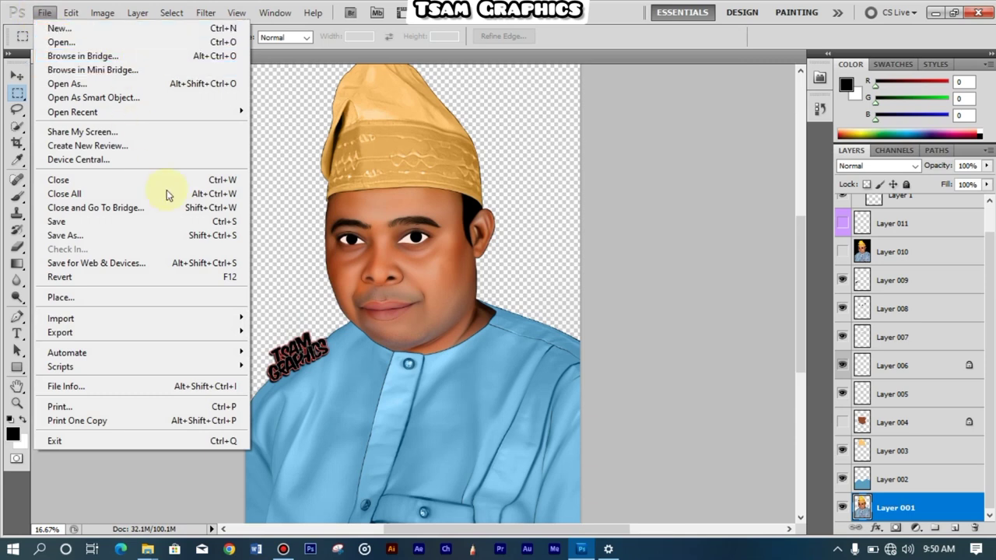
{"action": "mouse_move", "coordinate": [196, 334]}
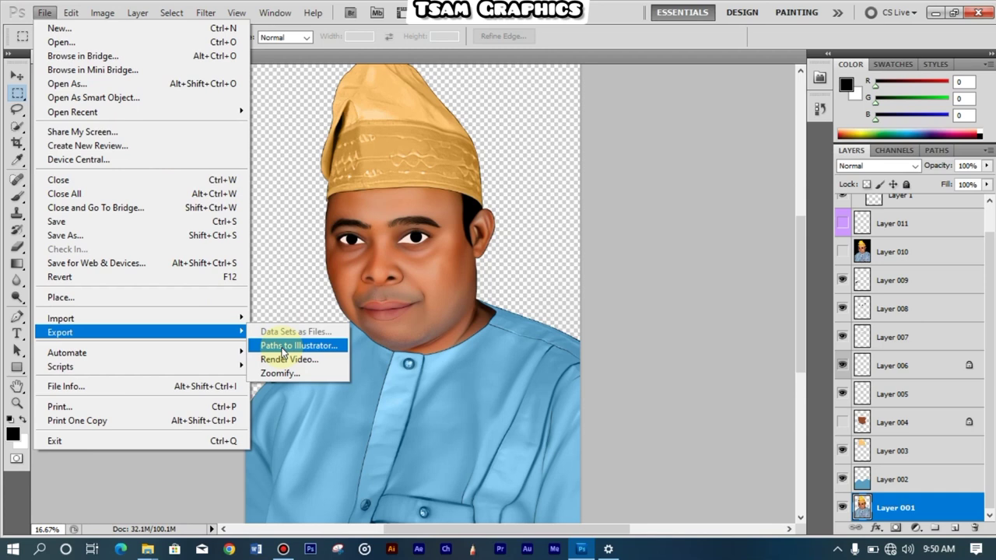
{"action": "left_click", "coordinate": [290, 266]}
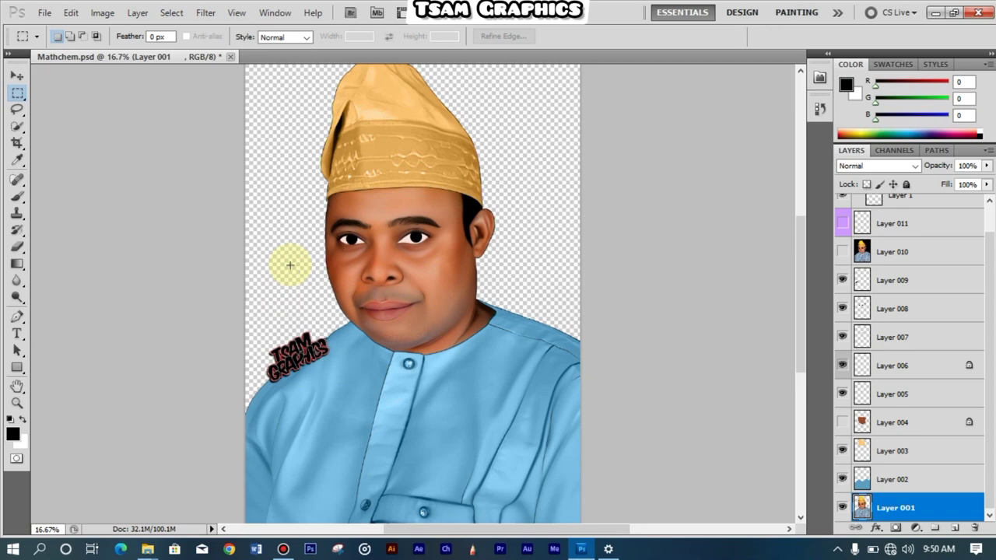
{"action": "left_click", "coordinate": [43, 12]}
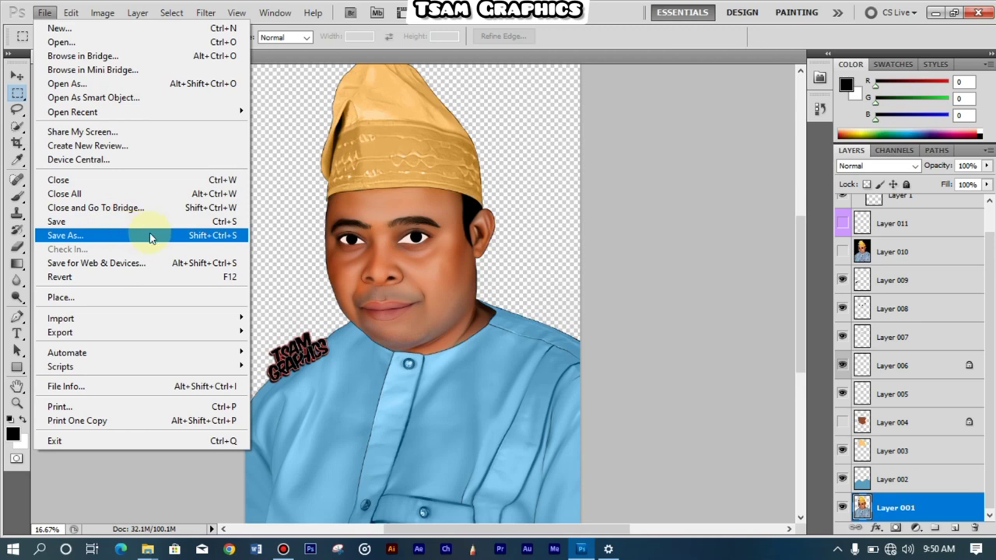
{"action": "left_click", "coordinate": [286, 185]}
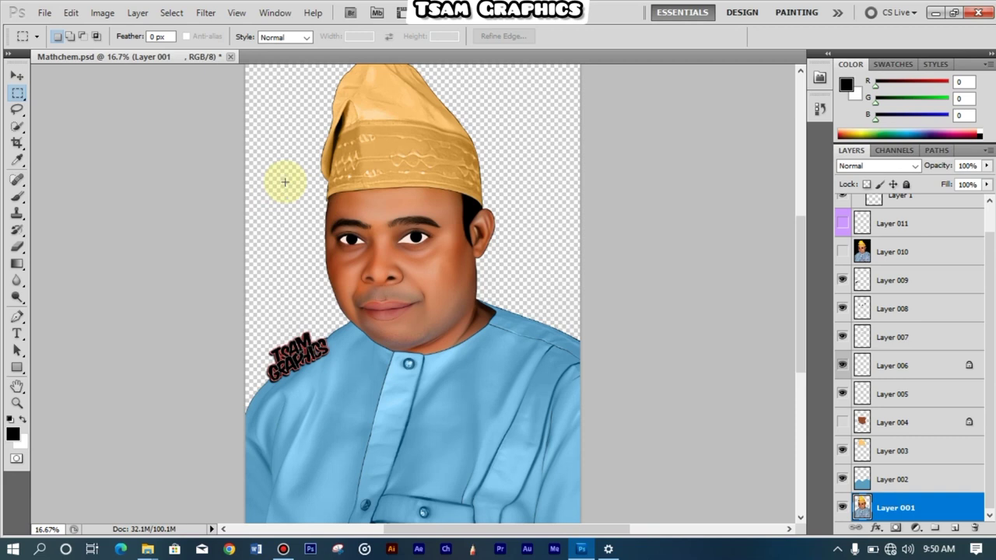
- Save Mathchem as a quality-8 JPEG in PSD FILES, then bring up that folder
{"action": "key", "text": "ctrl+shift+s"}
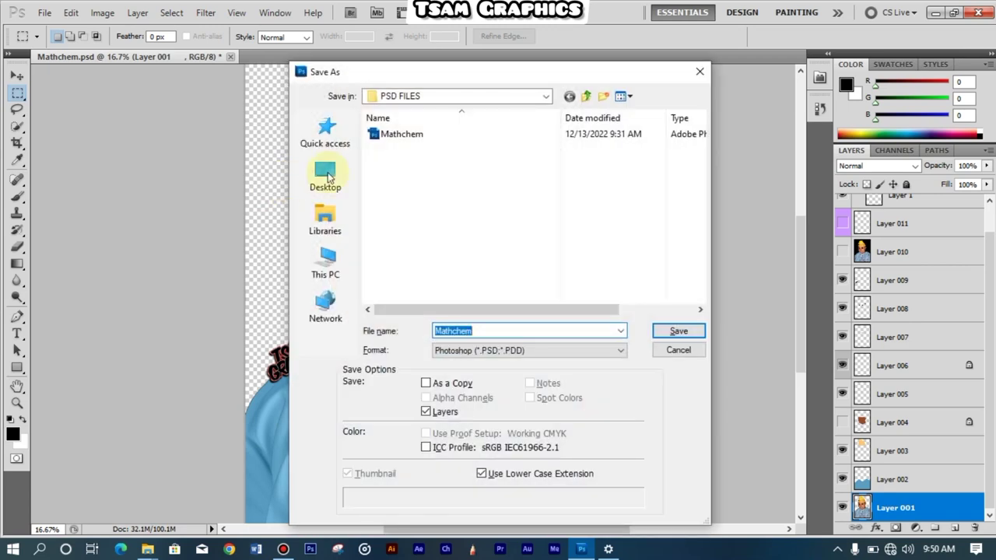
{"action": "left_click", "coordinate": [549, 355]}
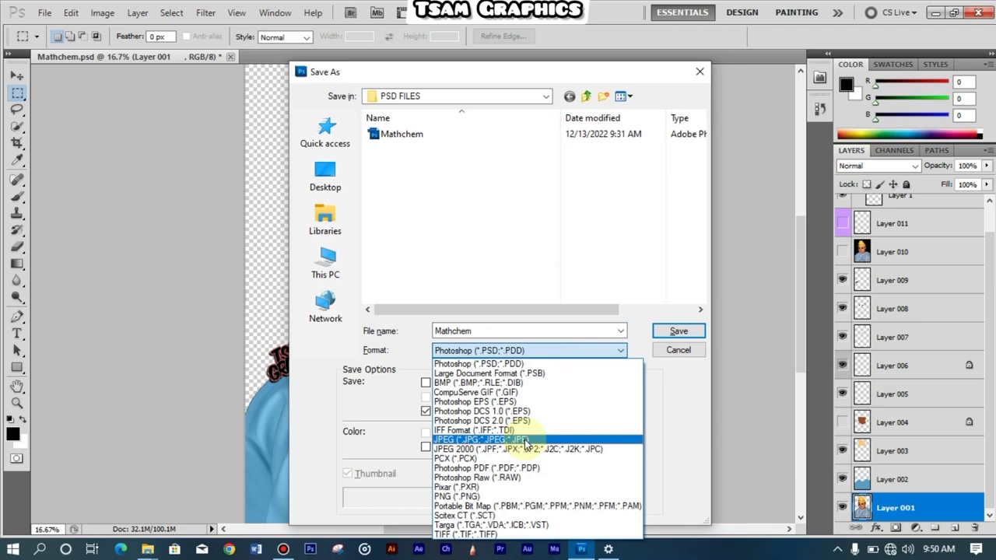
{"action": "left_click", "coordinate": [526, 441]}
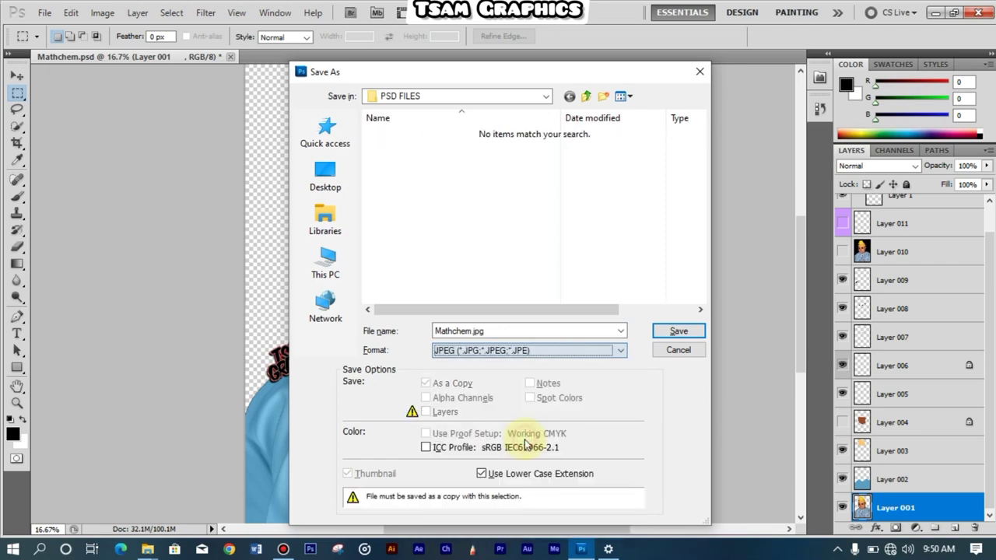
{"action": "left_click", "coordinate": [677, 333]}
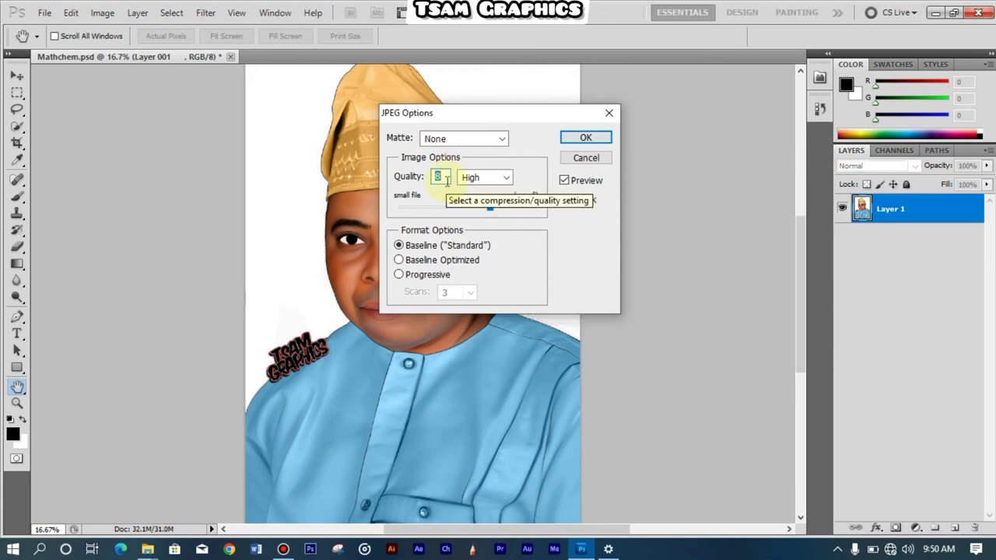
{"action": "left_click", "coordinate": [585, 139]}
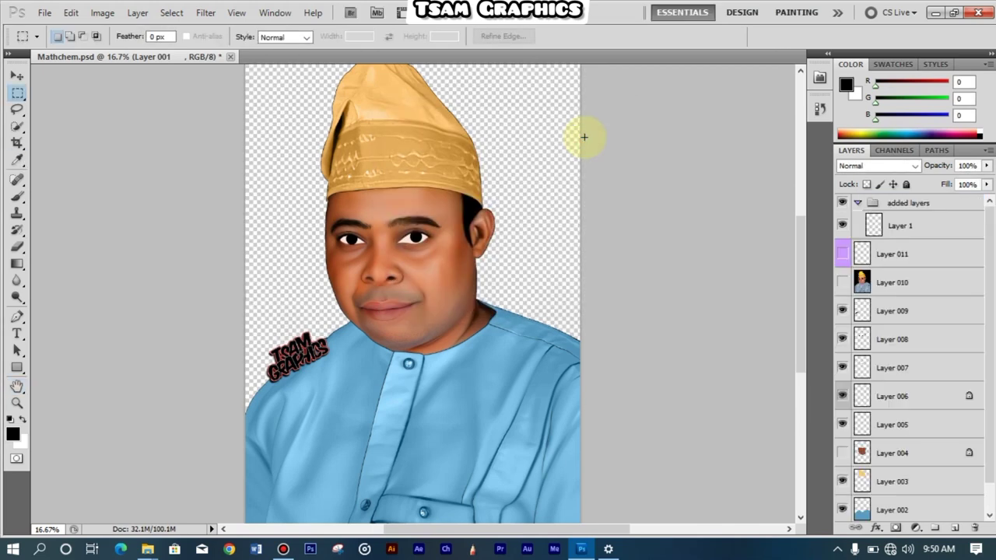
{"action": "mouse_move", "coordinate": [158, 553]}
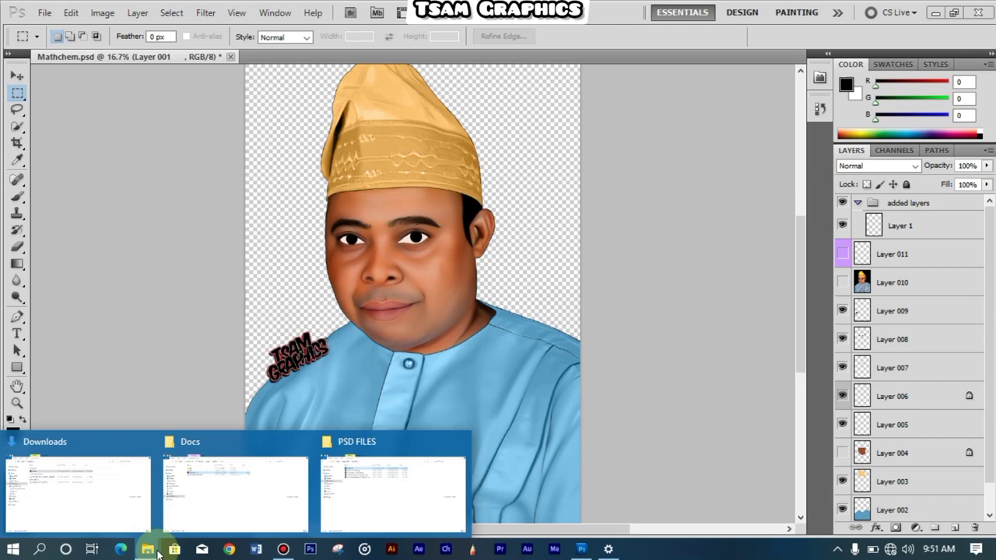
{"action": "left_click", "coordinate": [349, 484]}
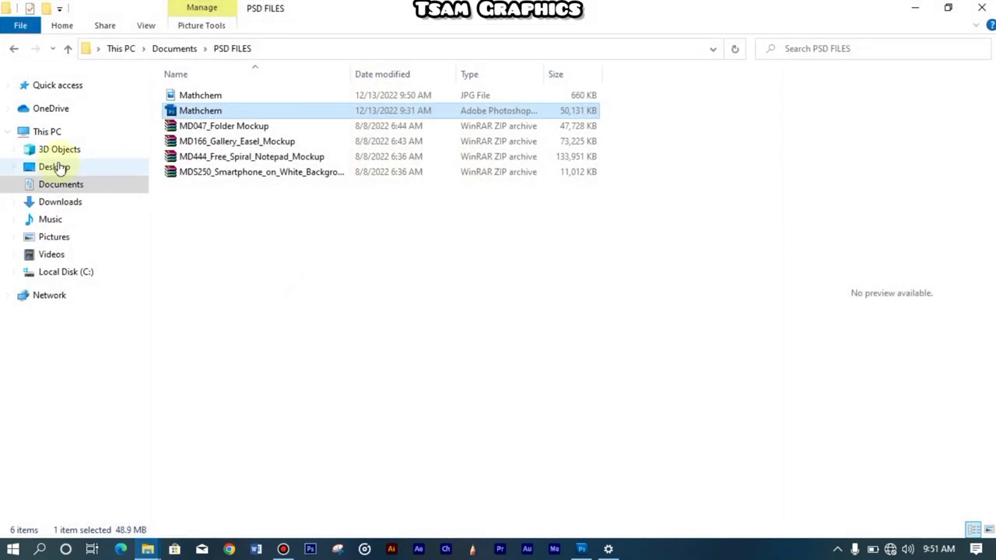